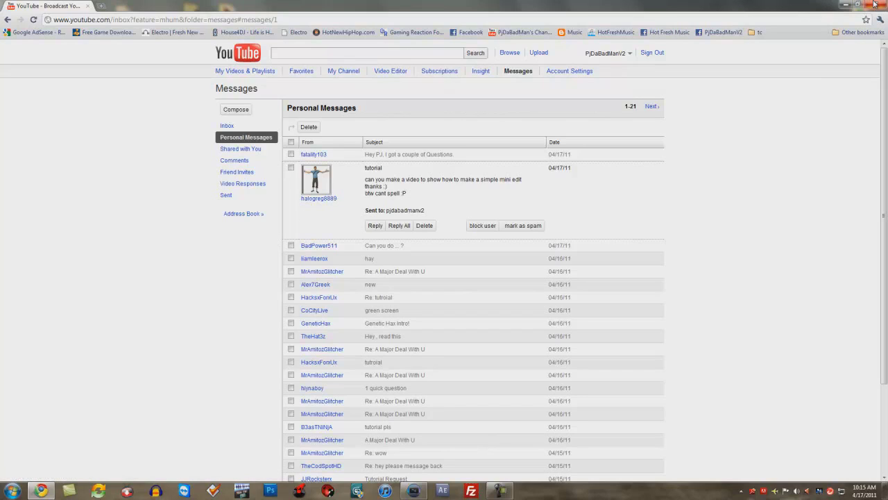
# Play the 7manKillFeed video from the desktop, restore its player window to a smaller size, and close it.
pyautogui.doubleClick(545, 114)
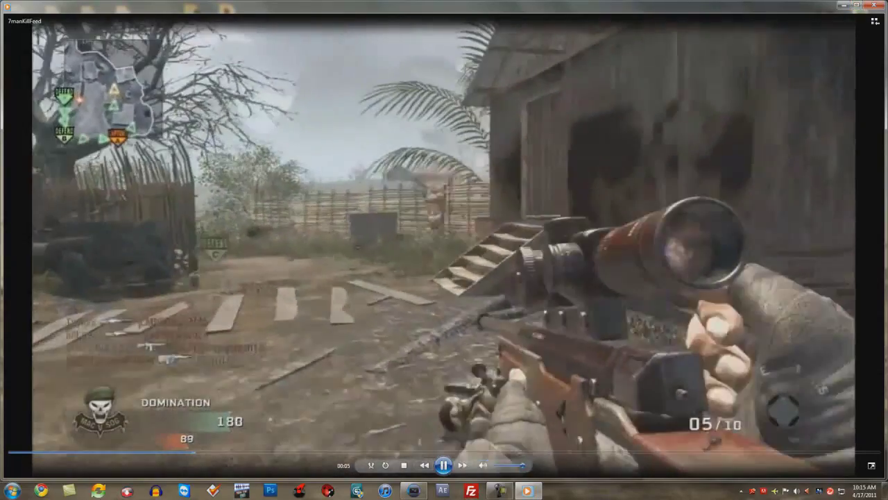
pyautogui.click(858, 6)
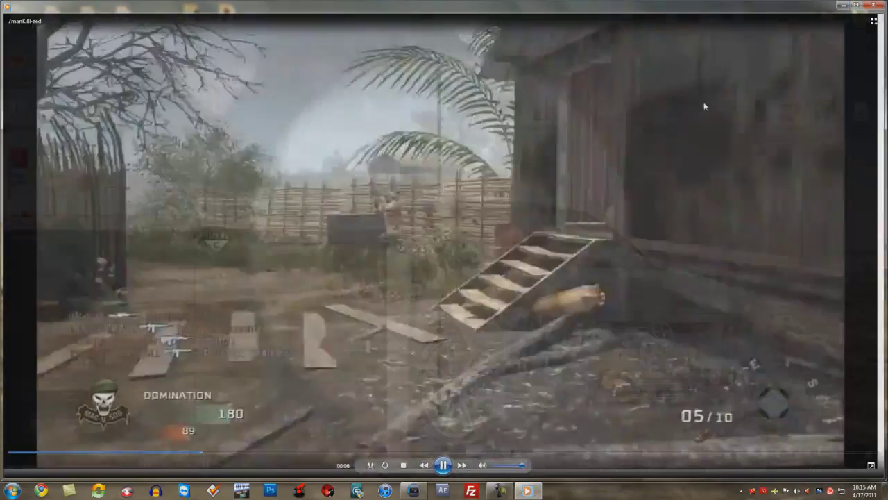
pyautogui.moveTo(246, 281); pyautogui.dragTo(544, 151)
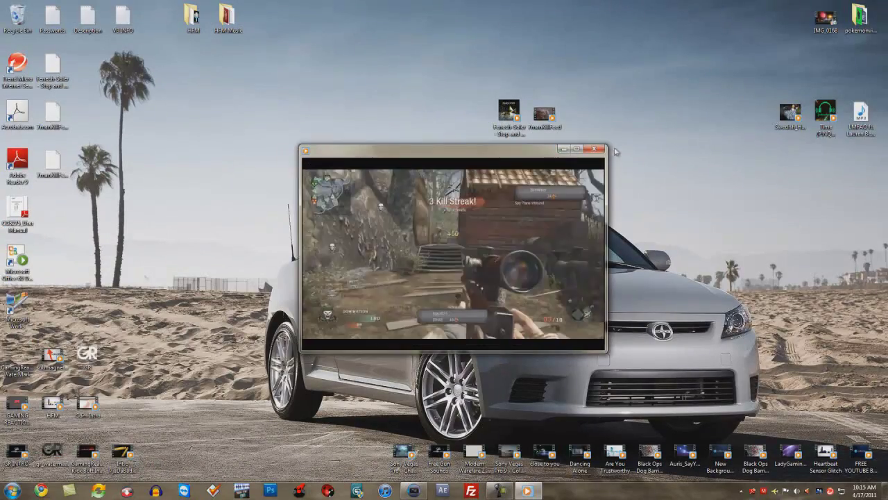
pyautogui.click(593, 148)
# Play part of the Stop and Stare song from the desktop and close the player.
pyautogui.doubleClick(508, 111)
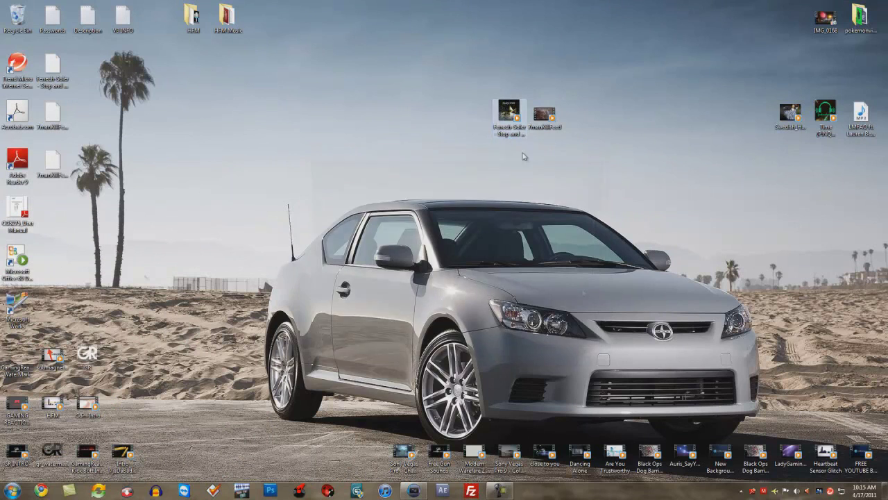
pyautogui.click(440, 358)
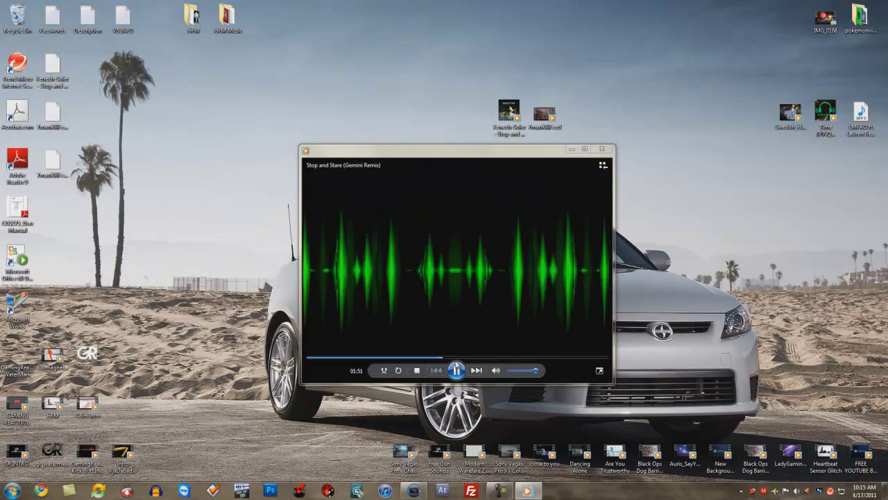
pyautogui.click(604, 150)
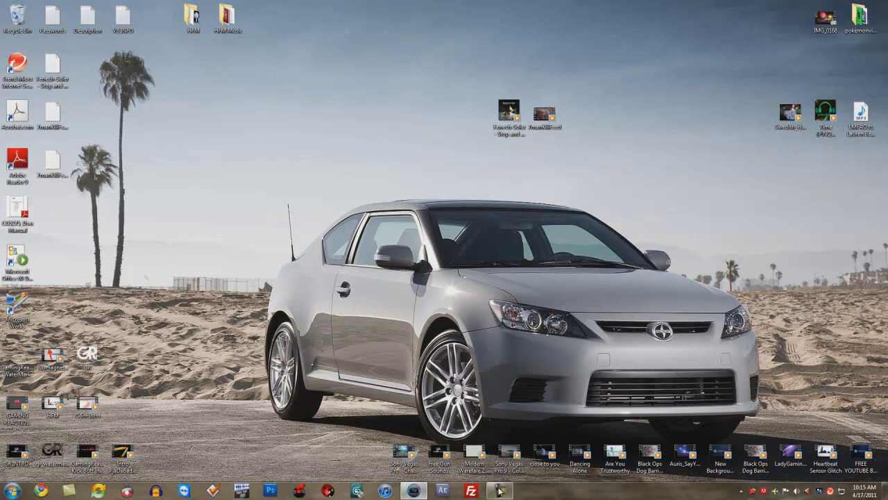
# Switch to Vegas Pro and examine the gameplay clip and the song on the timeline.
pyautogui.click(414, 490)
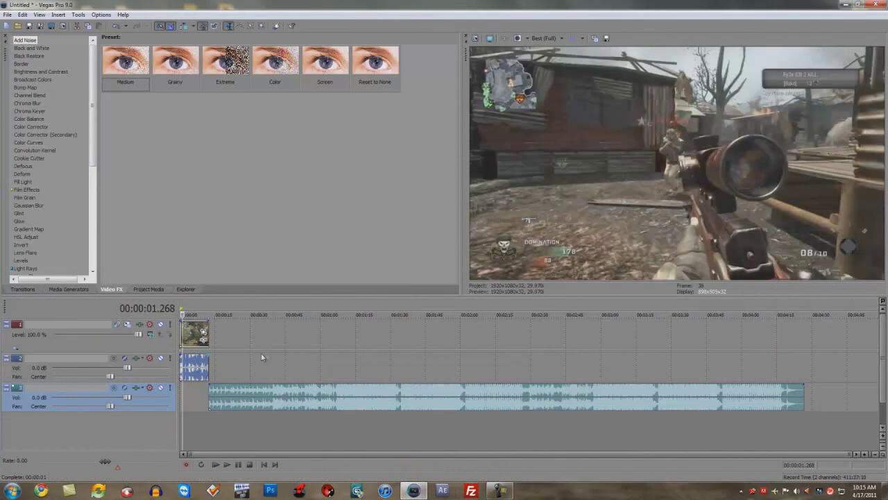
pyautogui.click(192, 330)
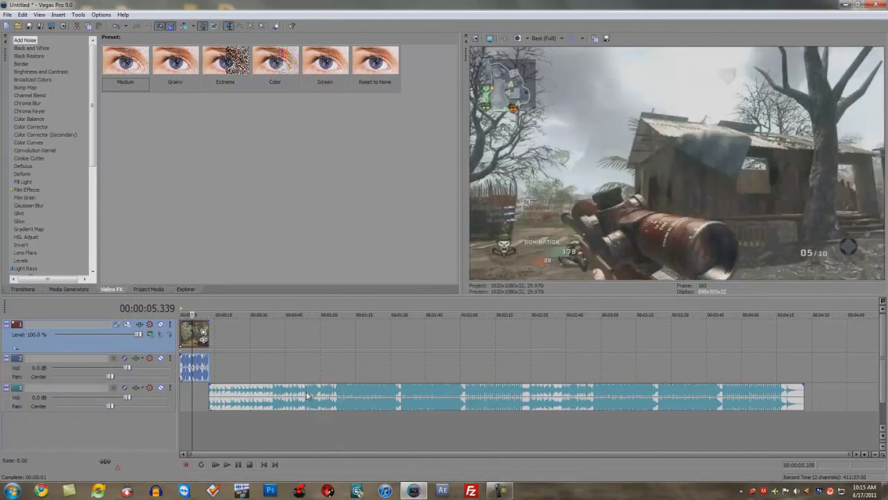
pyautogui.click(307, 396)
pyautogui.click(191, 327)
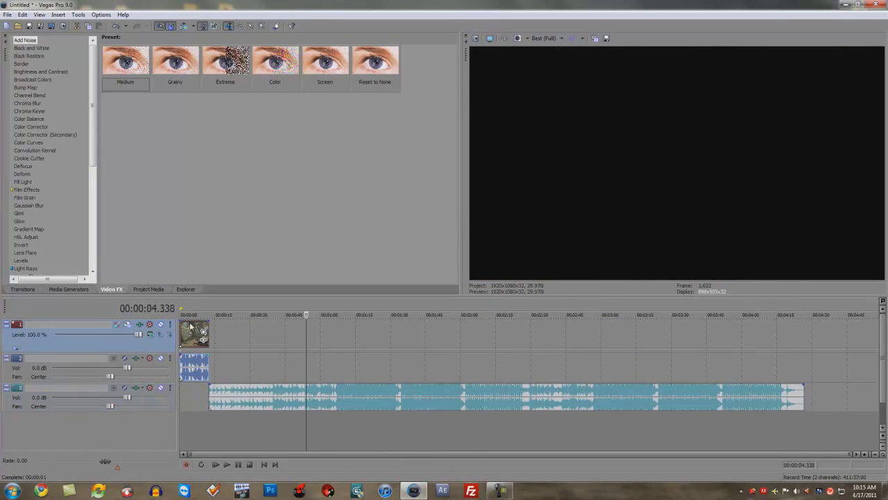
pyautogui.scroll(2, 294, 341)
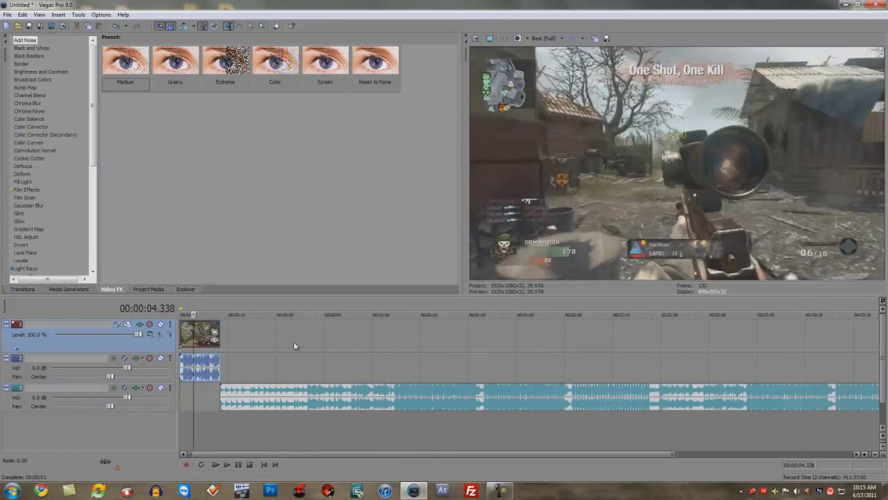
pyautogui.scroll(5, 294, 342)
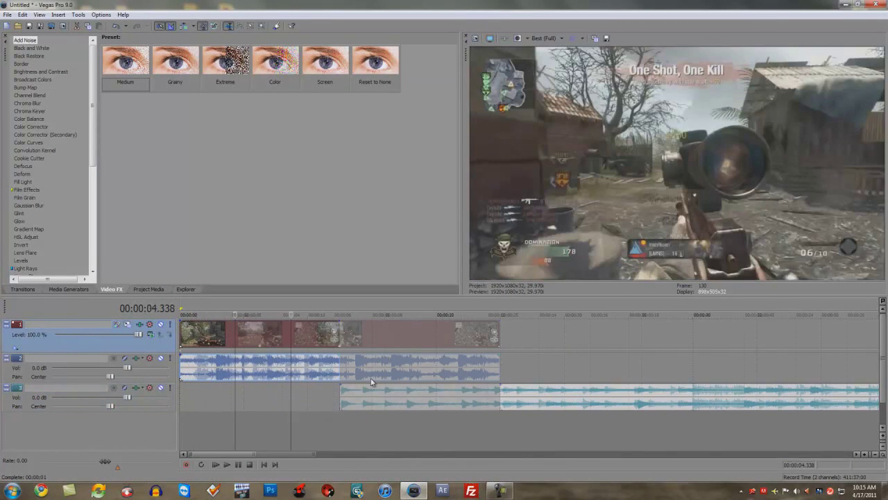
# Find the exact frame of the first sniper shot and split the gameplay clip there, at 00:00:01.468.
pyautogui.click(218, 341)
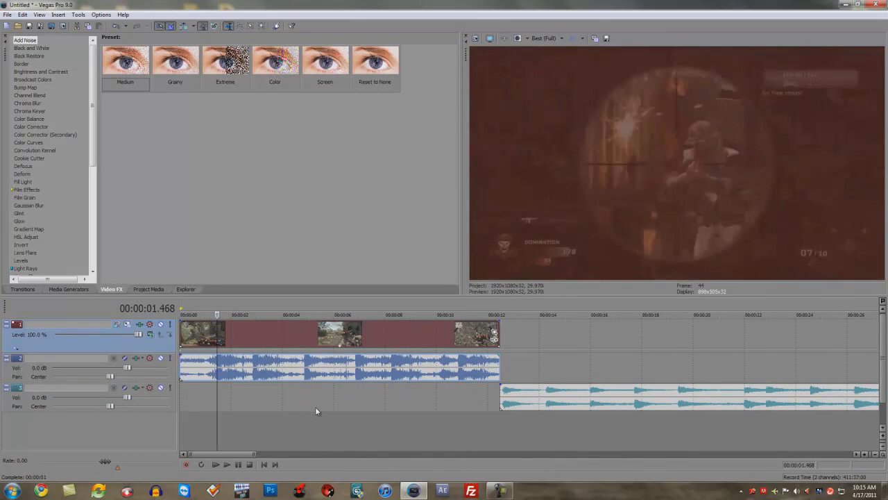
pyautogui.press('Left')
pyautogui.scroll(3, 291, 366)
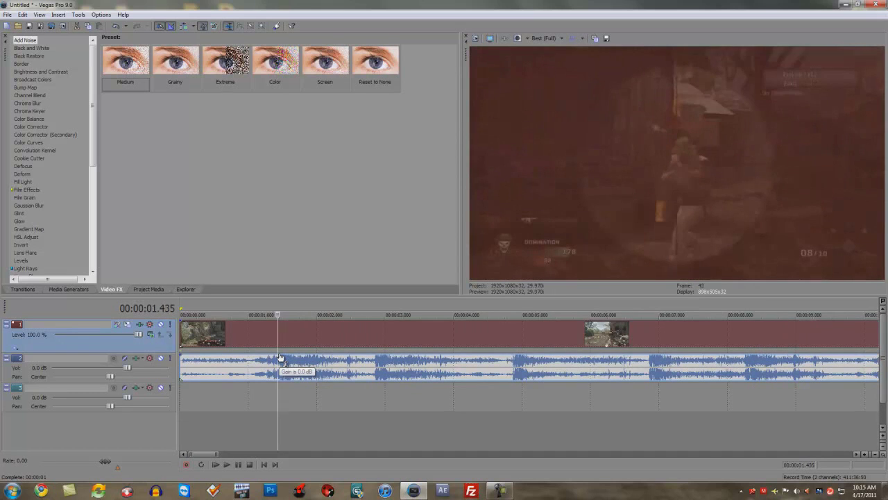
pyautogui.press('Right')
pyautogui.press('Left')
pyautogui.press('Left')
pyautogui.press('Left')
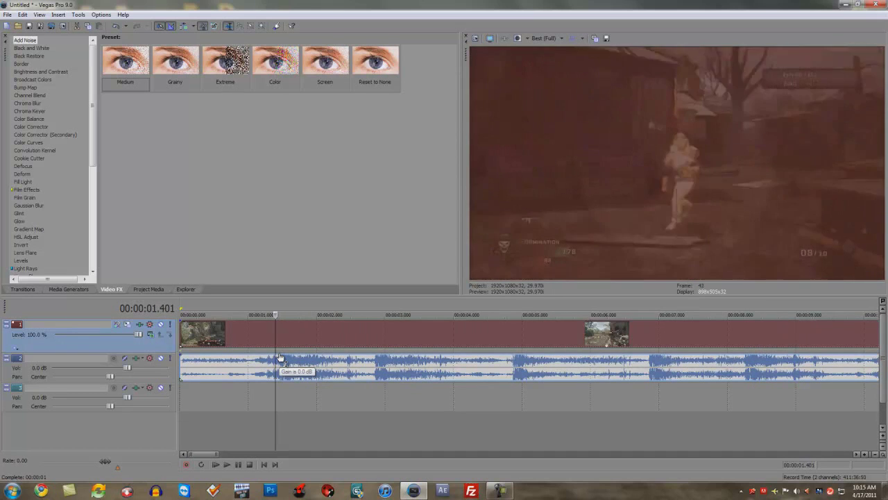
pyautogui.press('Right')
pyautogui.press('Right')
pyautogui.press('Right')
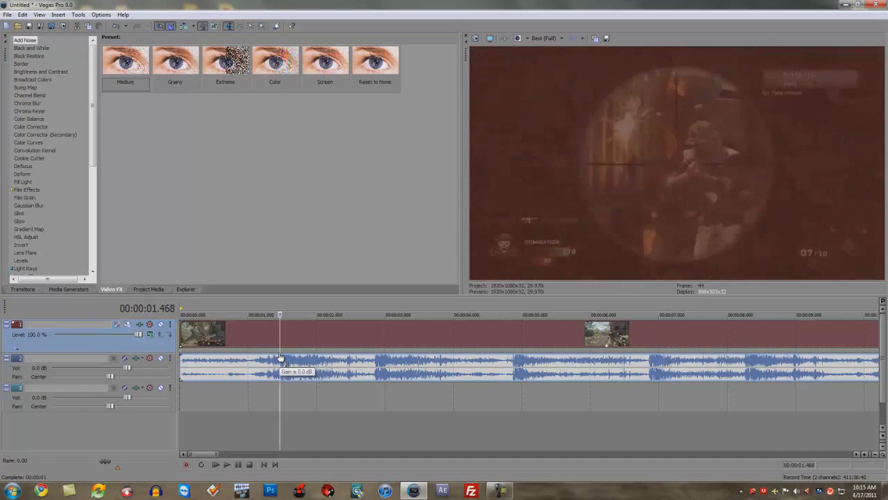
pyautogui.press('Right')
pyautogui.press('Right')
pyautogui.press('Right')
pyautogui.press('Left')
pyautogui.press('Left')
pyautogui.press('Left')
pyautogui.press('s')
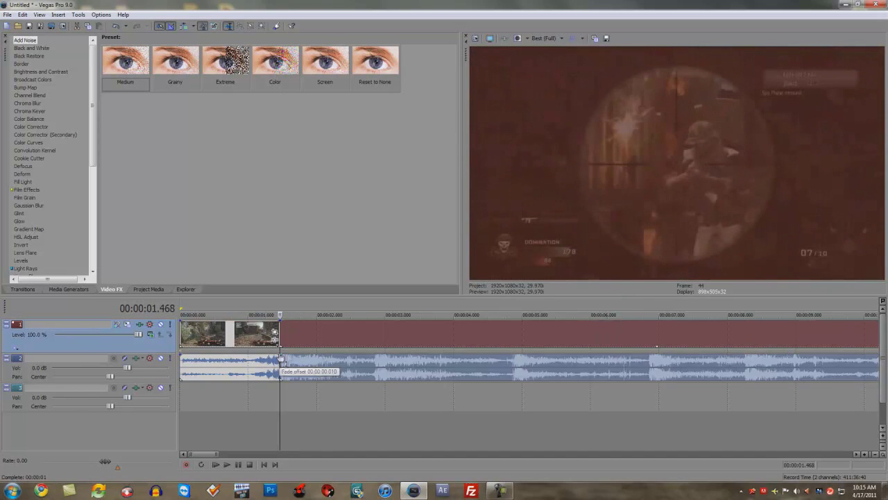
# Split the gameplay clip at the second sniper shot, at 00:00:02.836.
pyautogui.keyDown('ctrl'); pyautogui.click(372, 362); pyautogui.keyUp('ctrl')
pyautogui.scroll(1, 384, 365)
pyautogui.press('Right')
pyautogui.press('Right')
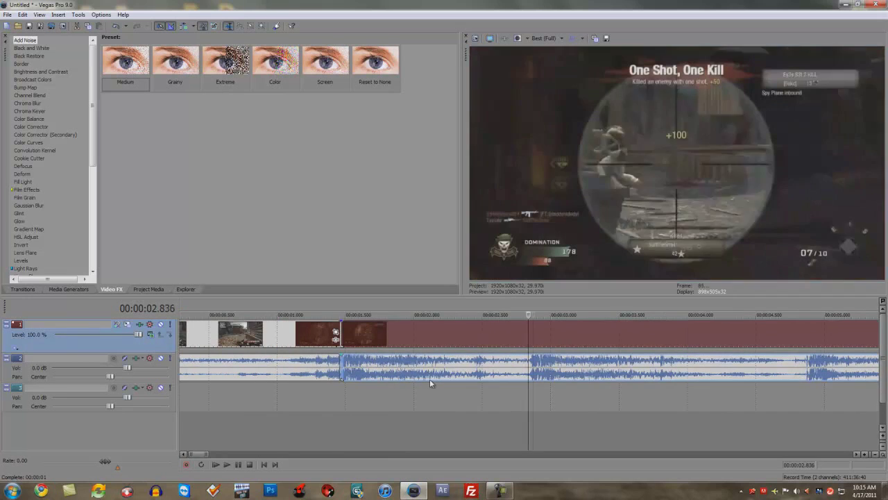
pyautogui.press('Left')
pyautogui.scroll(-4, 430, 379)
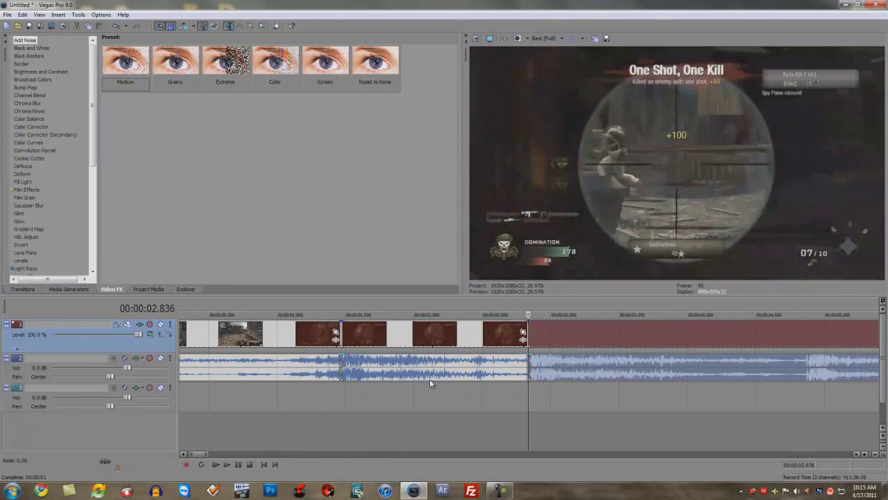
# Split the gameplay clip at the third shot, at 00:00:04.872, and again at the fourth shot's audio peak.
pyautogui.click(431, 340)
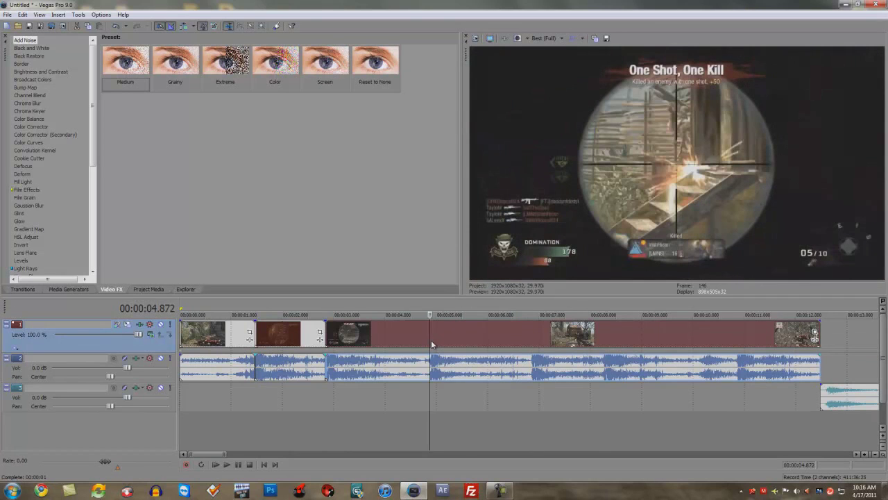
pyautogui.press('s')
pyautogui.click(531, 342)
pyautogui.press('s')
# Split the rest of the gameplay clip at the last two shots, at 00:00:08.275 and 00:00:10.878.
pyautogui.click(603, 343)
pyautogui.press('s')
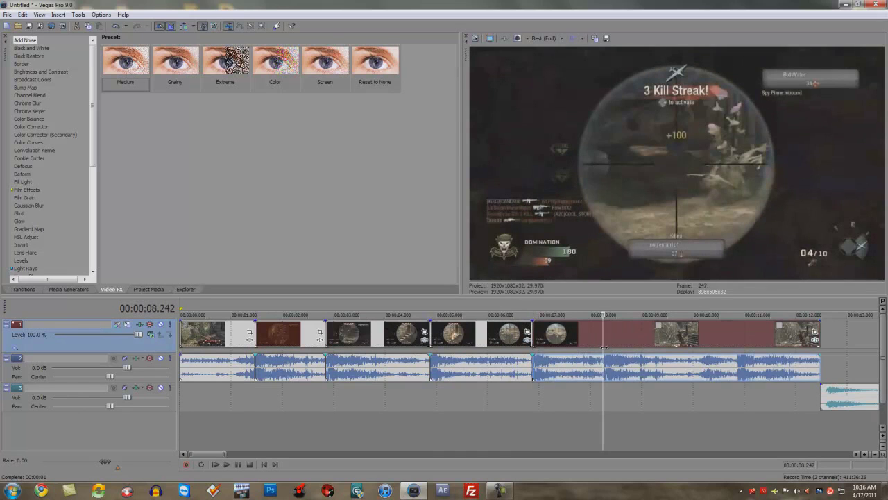
pyautogui.press('Right')
pyautogui.press('s')
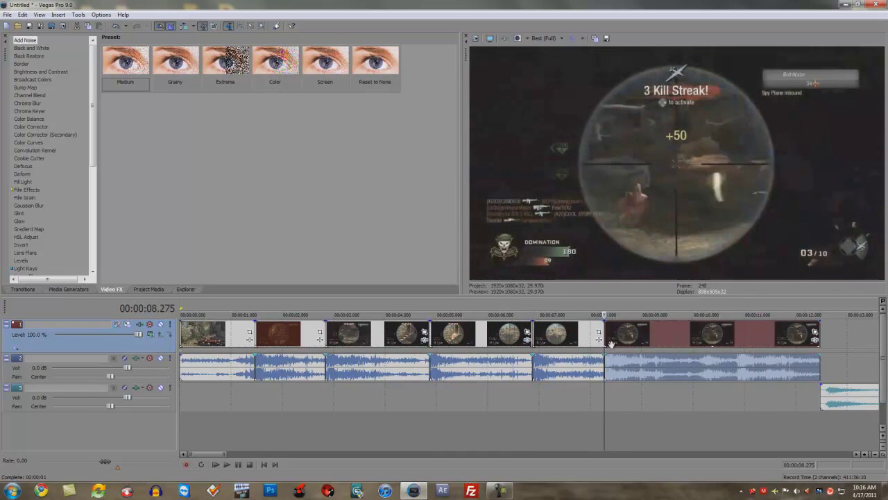
pyautogui.click(737, 344)
pyautogui.click(739, 345)
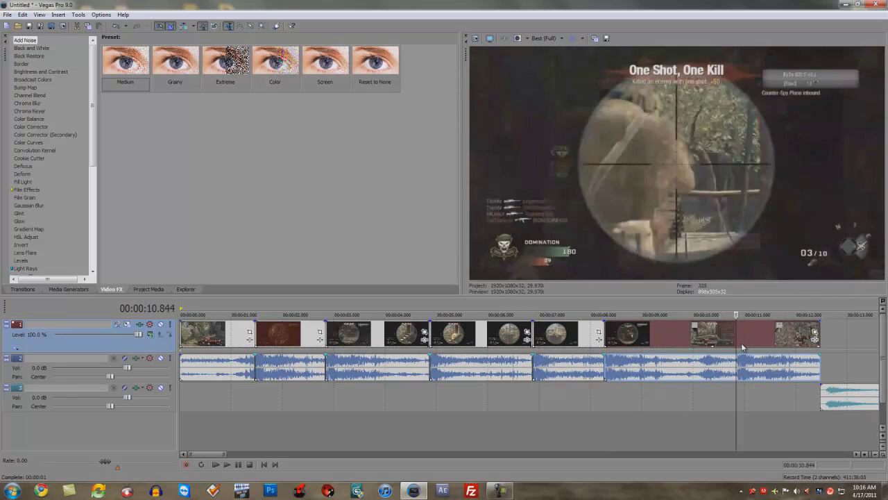
pyautogui.press('s')
pyautogui.scroll(-5, 743, 347)
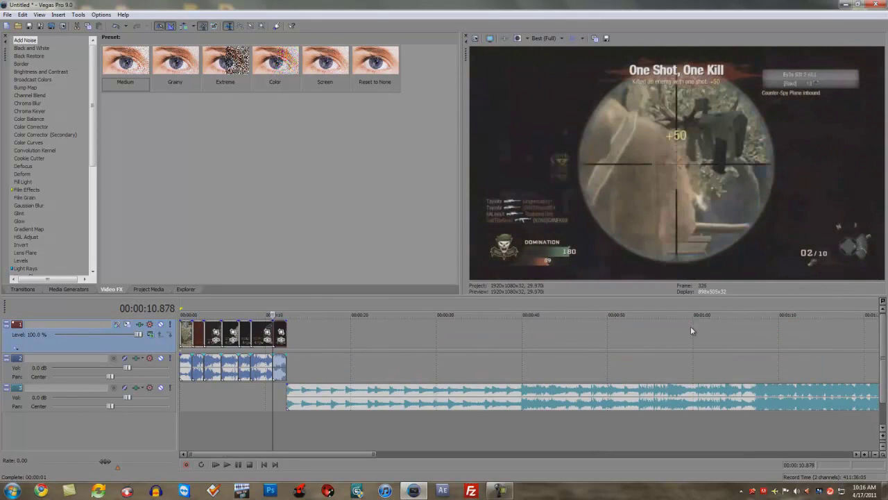
# Check the preview frame at each split point along the gameplay clip.
pyautogui.scroll(2, 262, 366)
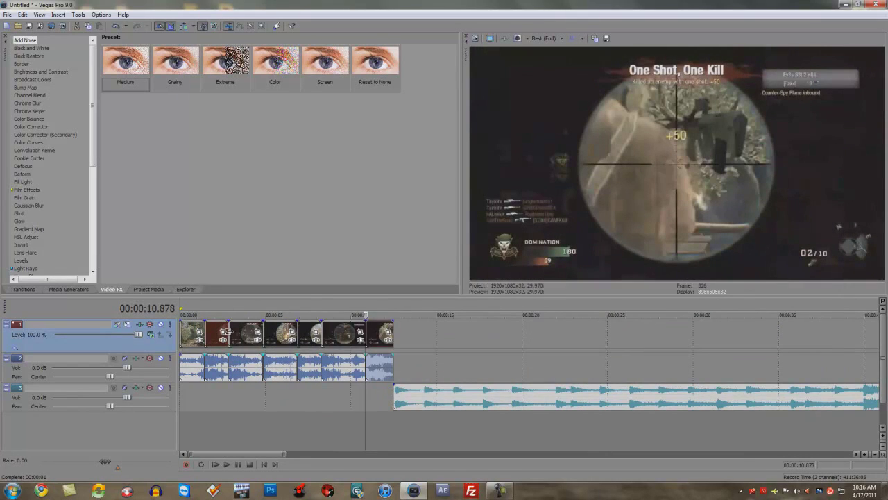
pyautogui.click(205, 331)
pyautogui.click(229, 336)
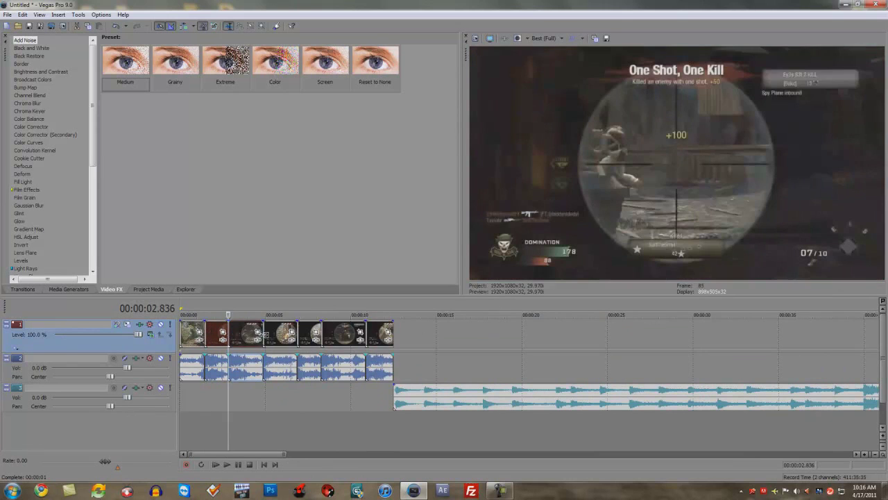
pyautogui.click(264, 335)
pyautogui.click(298, 337)
pyautogui.click(323, 335)
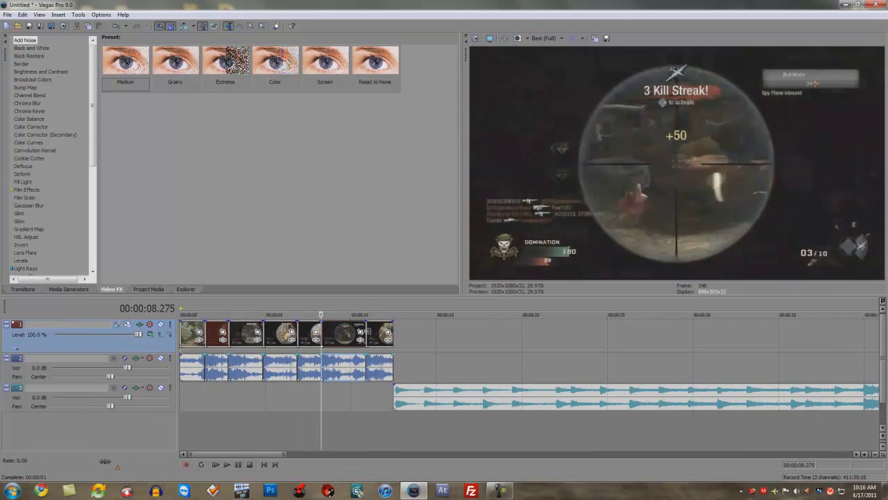
pyautogui.click(365, 334)
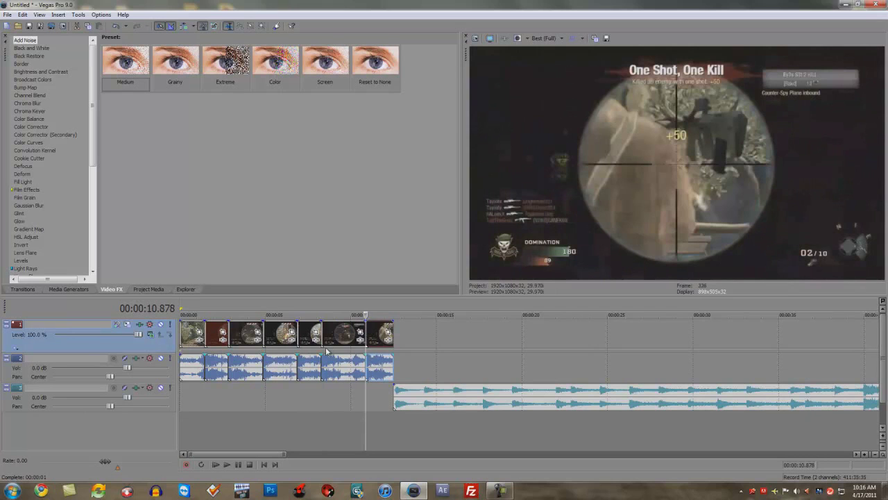
# Select the second gameplay audio segment and play back the sound around the first two shots.
pyautogui.click(208, 368)
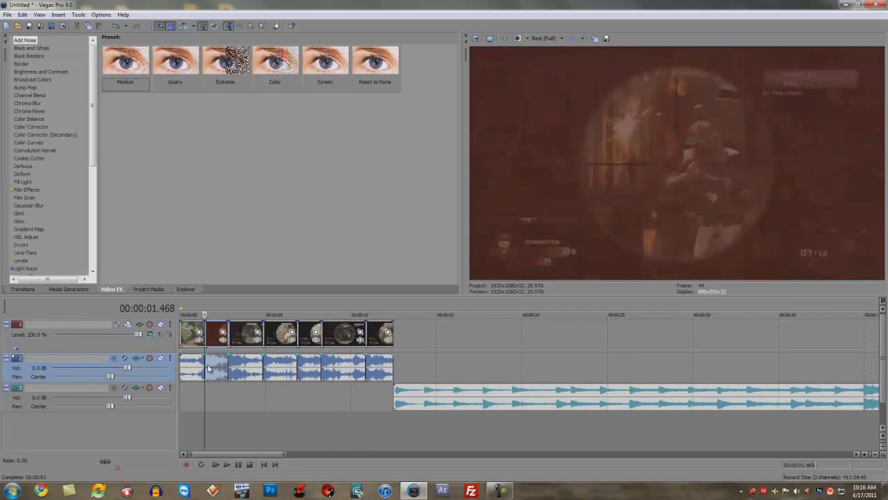
pyautogui.scroll(4, 208, 368)
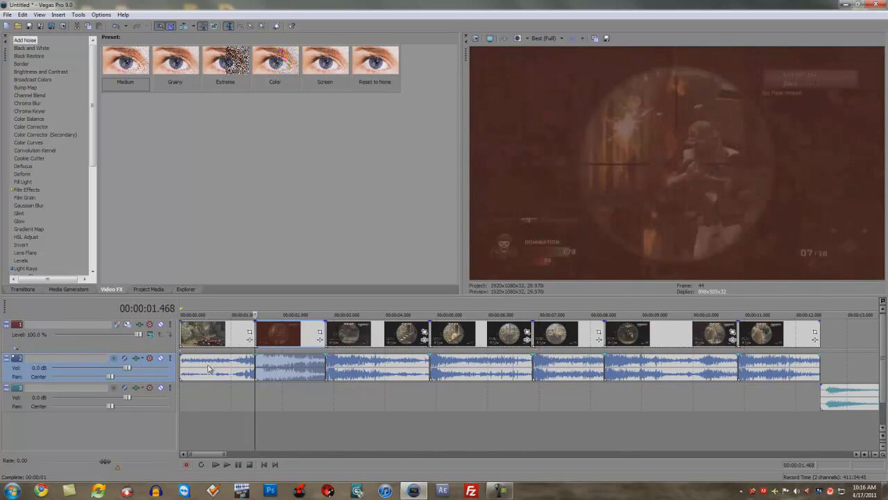
pyautogui.click(244, 314)
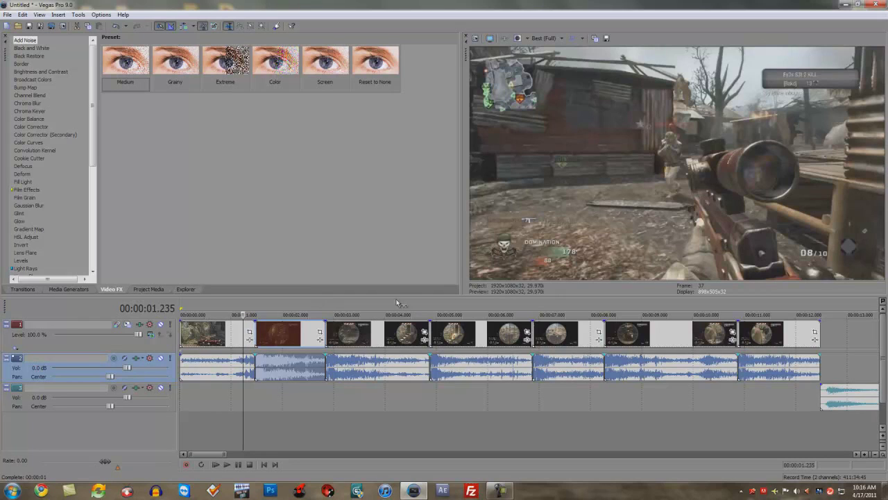
pyautogui.click(326, 310)
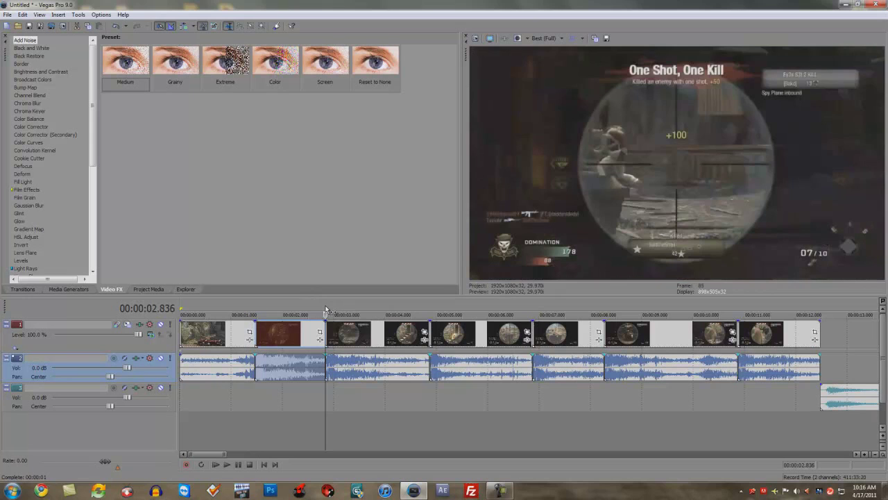
pyautogui.press('space')
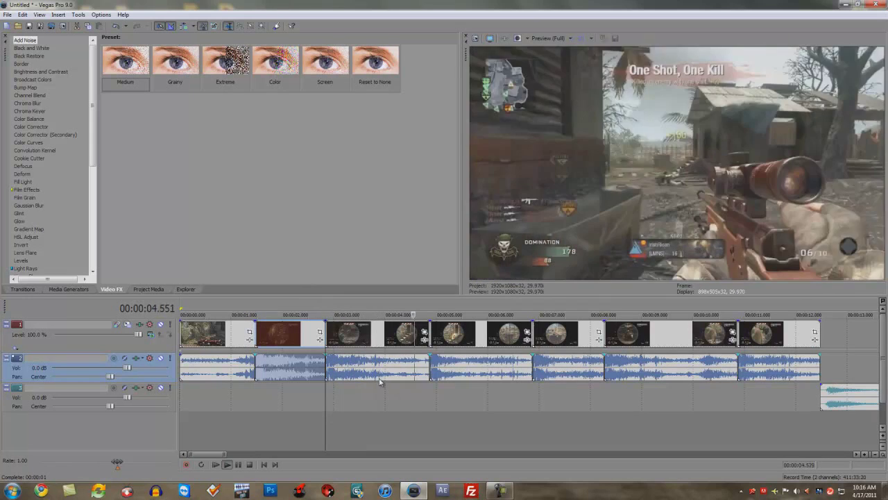
pyautogui.press('space')
pyautogui.press('space')
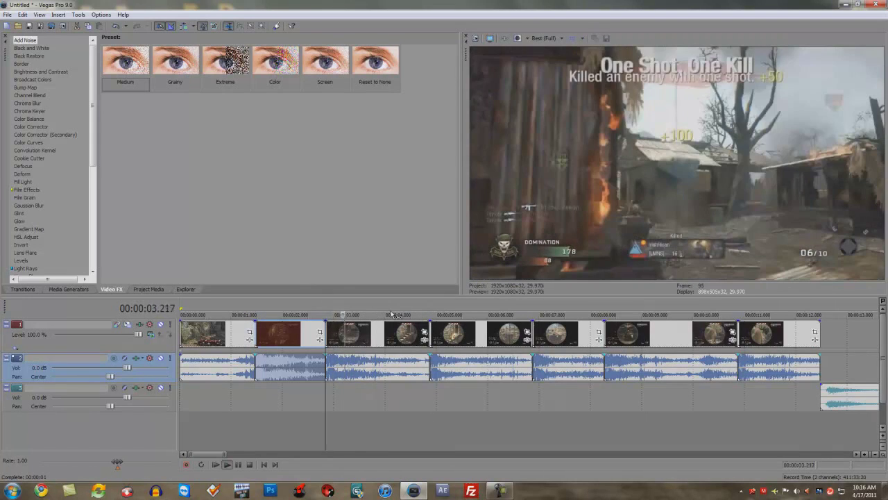
pyautogui.click(257, 299)
pyautogui.press('space')
pyautogui.press('space')
pyautogui.press('space')
# Copy the gameplay audio segment that starts at the first shot.
pyautogui.rightClick(286, 365)
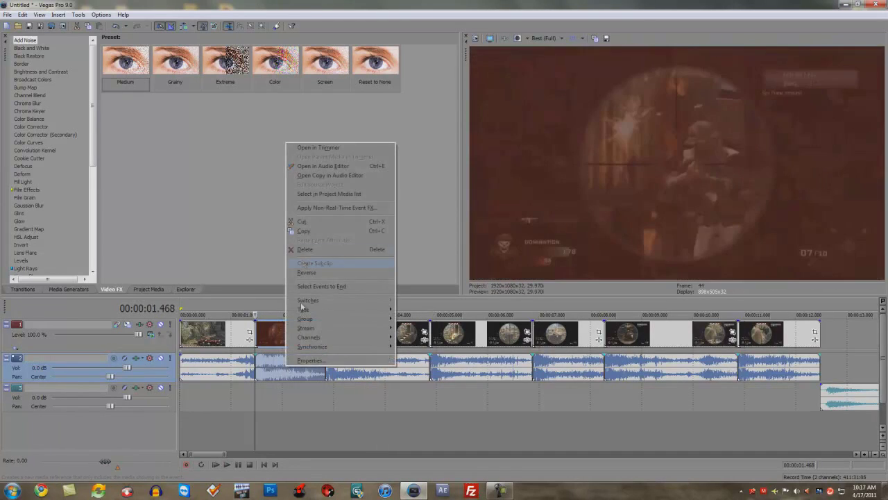
pyautogui.click(310, 232)
pyautogui.click(284, 397)
pyautogui.press('space')
pyautogui.click(292, 373)
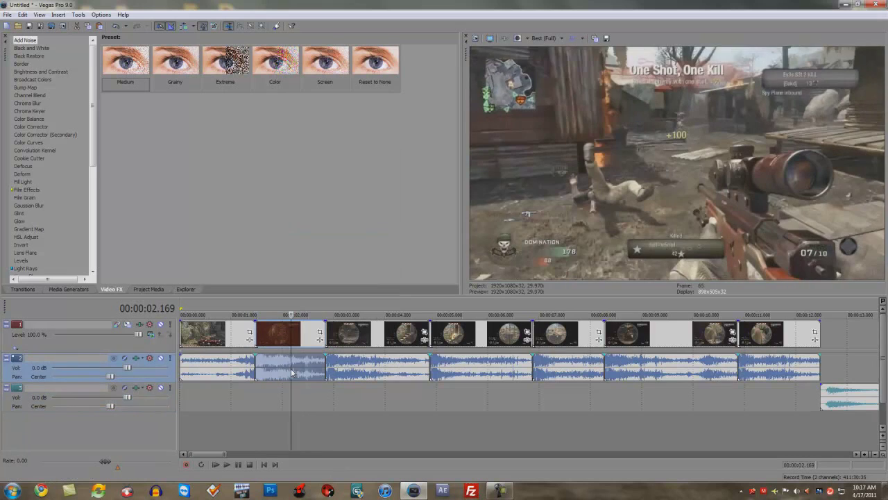
# Play back and look over the split gameplay segments up to the last shot.
pyautogui.click(332, 407)
pyautogui.scroll(-3, 336, 401)
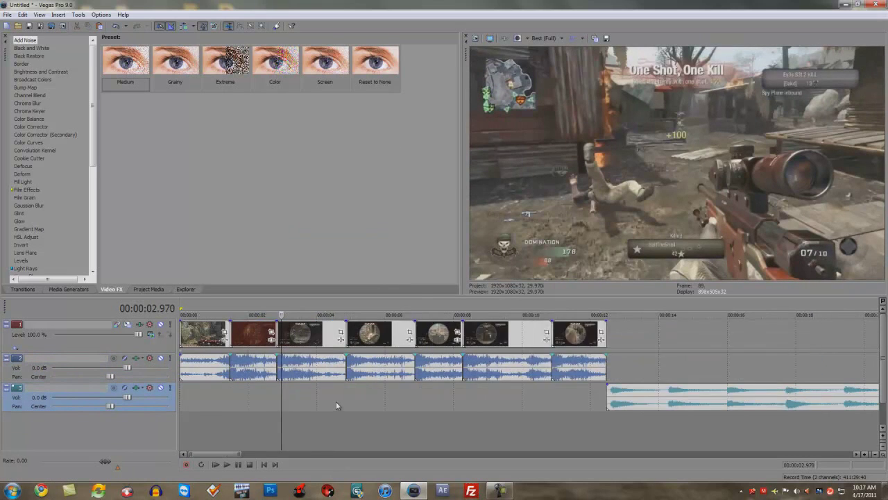
pyautogui.click(205, 373)
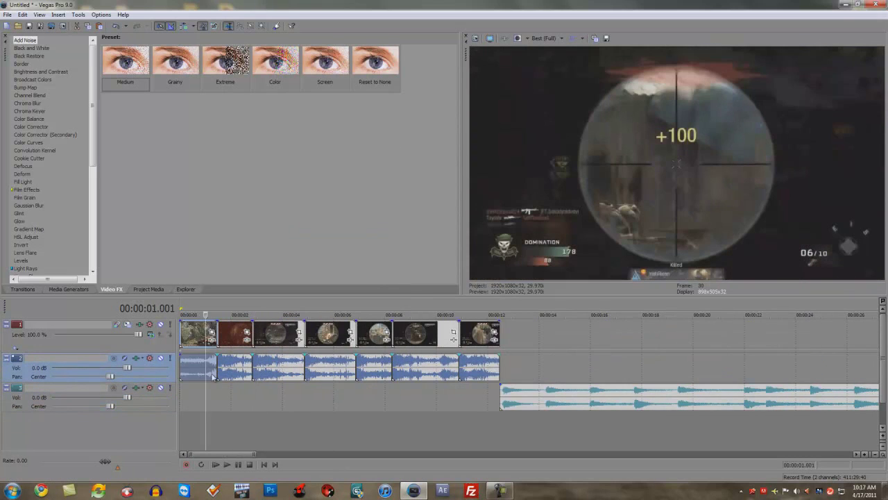
pyautogui.click(224, 333)
pyautogui.press('space')
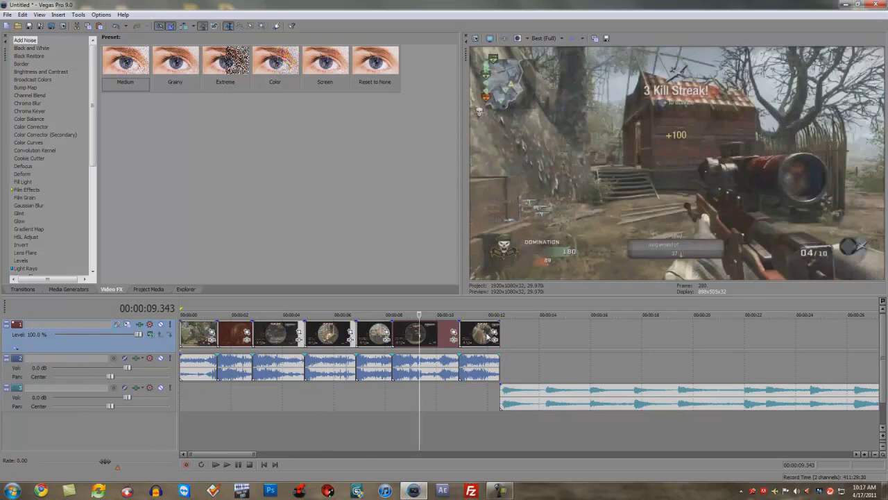
pyautogui.click(471, 336)
# Delete every gameplay audio segment except the second one, which starts at the first shot.
pyautogui.moveTo(470, 352); pyautogui.dragTo(501, 374)
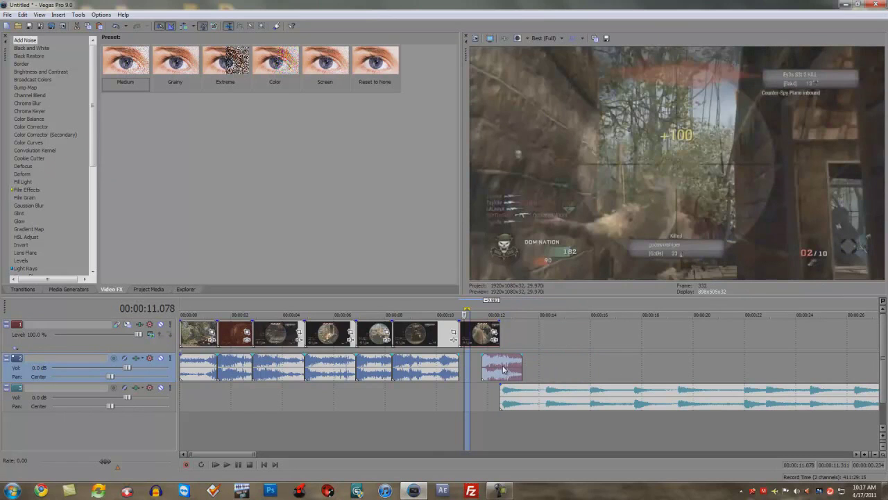
pyautogui.click(413, 369)
pyautogui.press('Delete')
pyautogui.click(484, 367)
pyautogui.press('Delete')
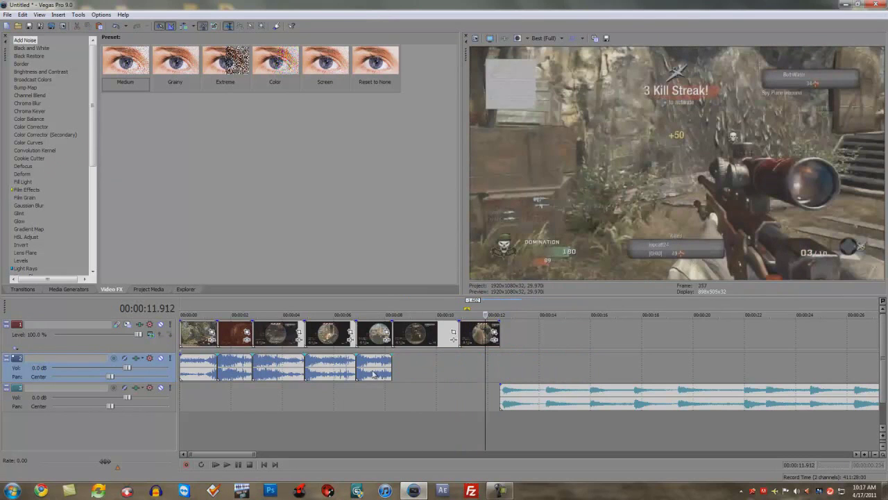
pyautogui.click(382, 368)
pyautogui.press('Delete')
pyautogui.click(322, 368)
pyautogui.press('Delete')
pyautogui.click(257, 370)
pyautogui.press('Delete')
pyautogui.click(187, 368)
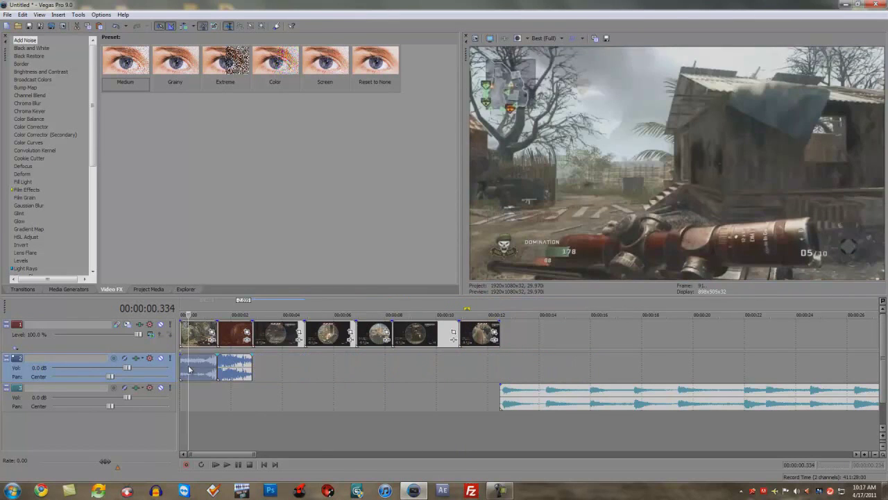
pyautogui.press('Delete')
# Copy the remaining shot audio segment and play it back from its start at 00:00:01.468.
pyautogui.rightClick(236, 370)
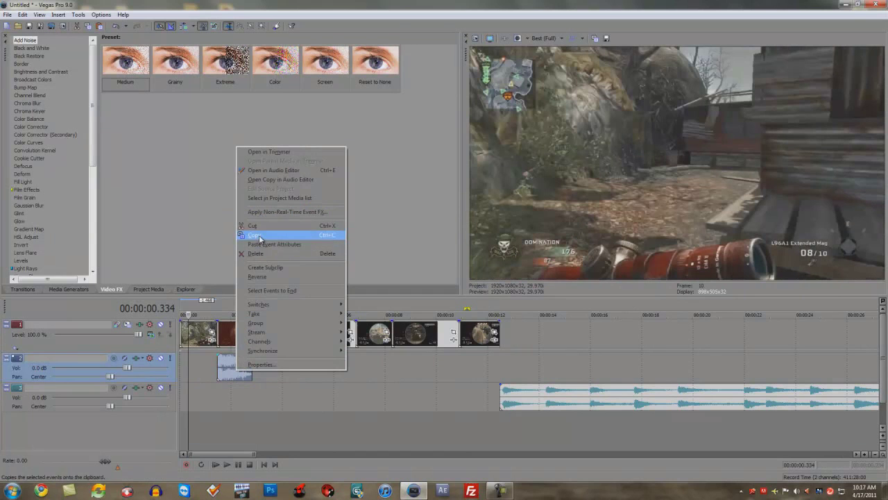
pyautogui.click(259, 239)
pyautogui.click(218, 309)
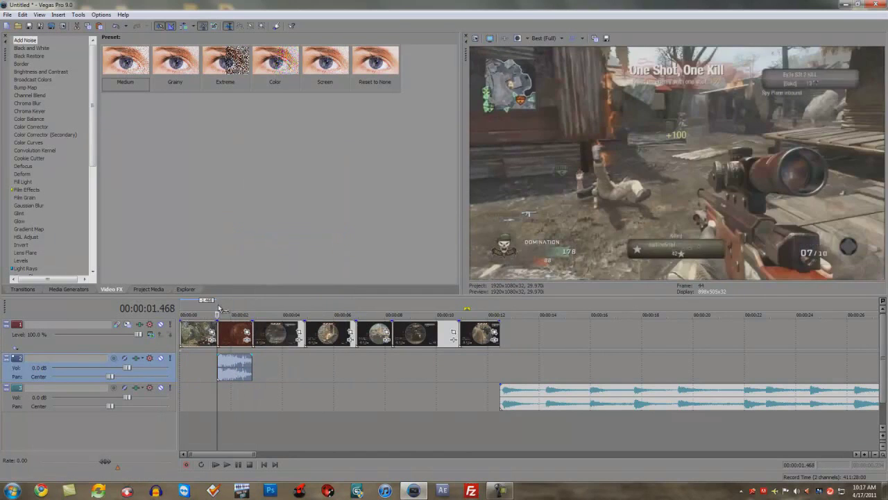
pyautogui.press('space')
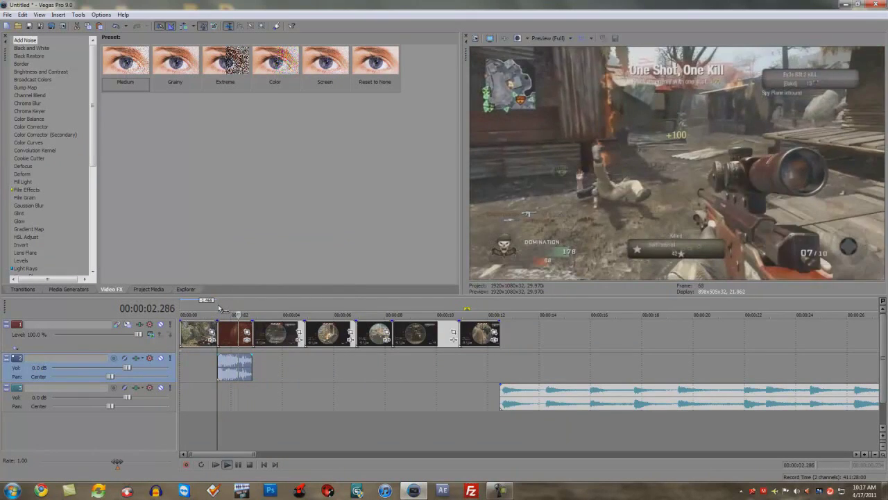
pyautogui.press('space')
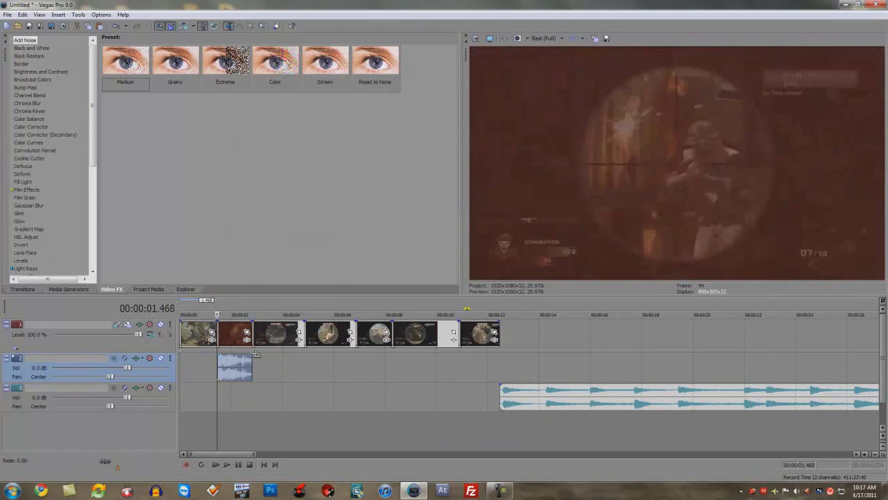
# Fade out the end of the shot audio segment and copy the faded segment.
pyautogui.rightClick(235, 368)
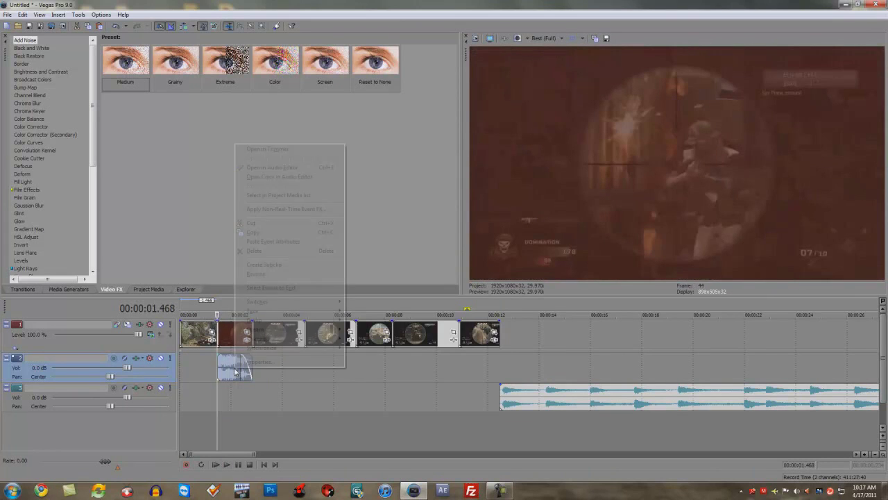
pyautogui.click(270, 242)
pyautogui.click(299, 386)
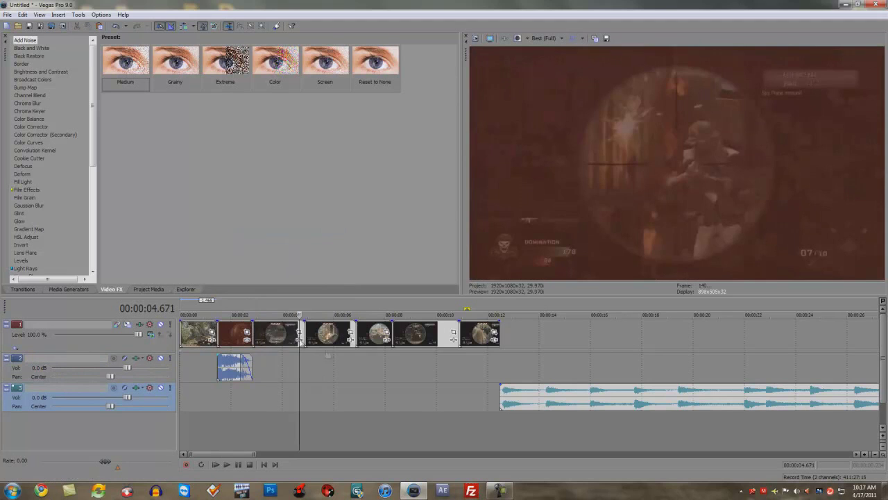
pyautogui.click(229, 367)
# Play the song from 00:01:30.691 to find the section to use for the edit.
pyautogui.scroll(-4, 520, 391)
pyautogui.scroll(3, 306, 367)
pyautogui.scroll(-4, 311, 360)
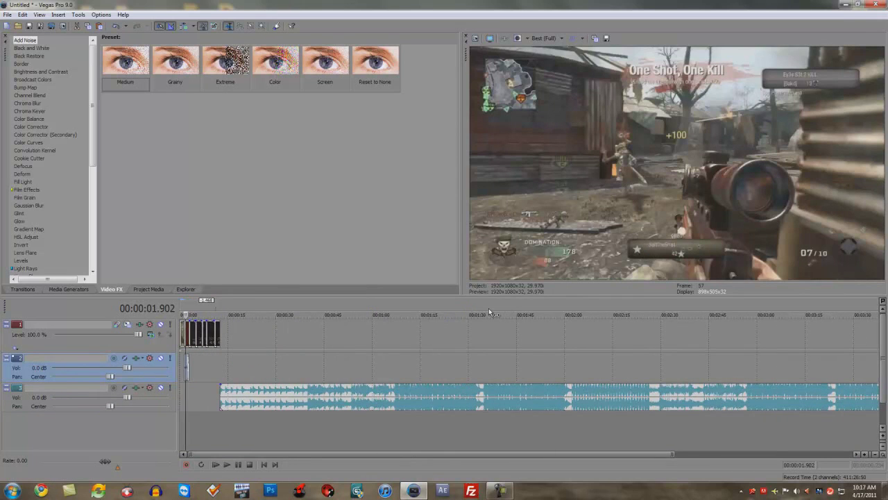
pyautogui.click(489, 309)
pyautogui.click(470, 306)
pyautogui.press('space')
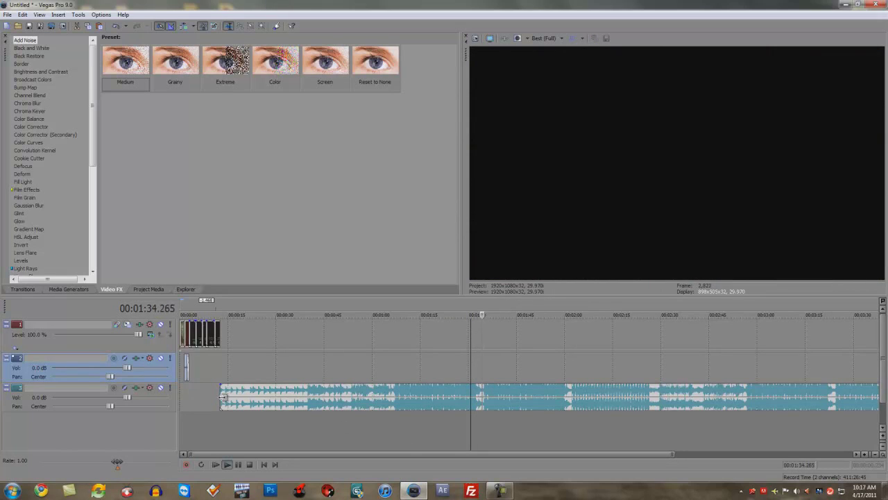
pyautogui.press('space')
# Trim off the song's opening up to just past 00:01:30 and move the rest to shortly after the gameplay clips.
pyautogui.moveTo(222, 397); pyautogui.dragTo(266, 390)
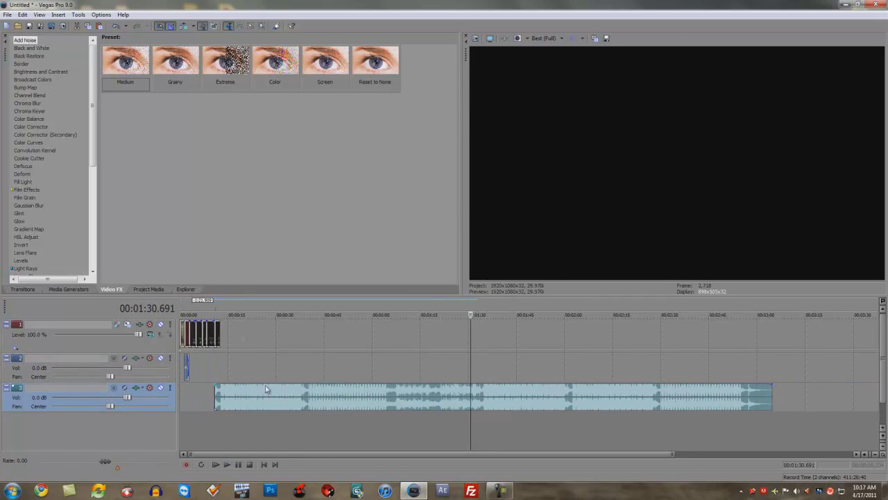
pyautogui.click(221, 314)
pyautogui.scroll(5, 262, 359)
pyautogui.moveTo(451, 397); pyautogui.dragTo(505, 399)
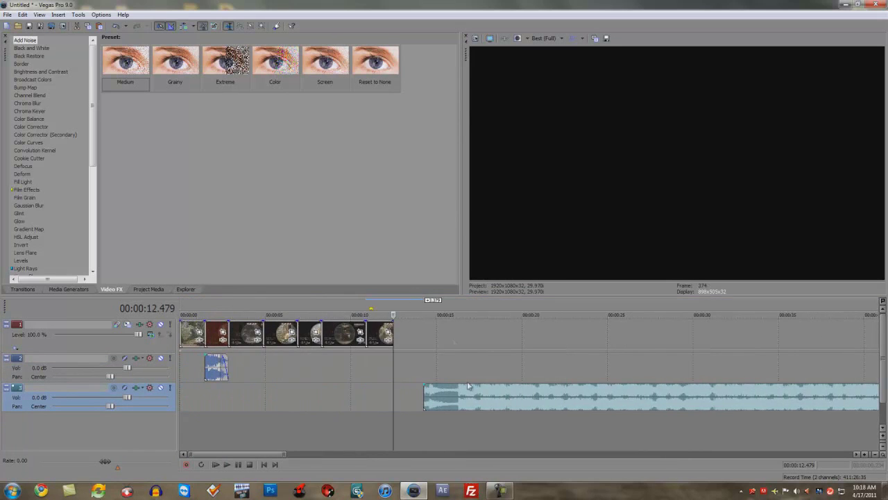
# Add a fade-in about 1 second long to the start of the song and play it back.
pyautogui.click(420, 313)
pyautogui.moveTo(424, 385); pyautogui.dragTo(456, 386)
pyautogui.press('space')
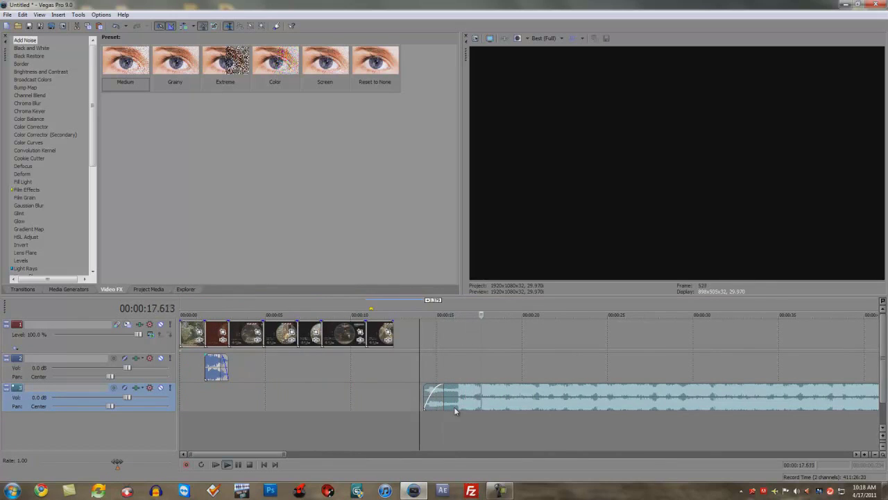
pyautogui.press('space')
pyautogui.press('space')
# Move the song to the start of the timeline and return the playhead to 00:00:00.000.
pyautogui.scroll(-3, 458, 406)
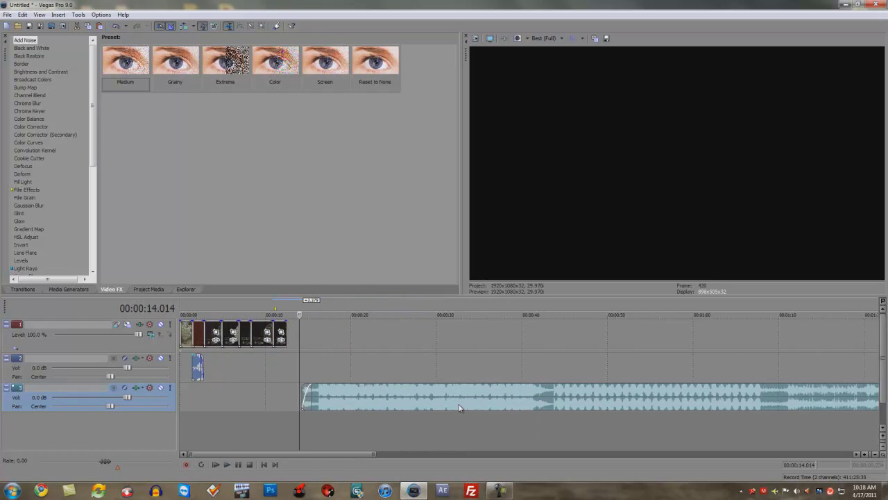
pyautogui.moveTo(383, 408); pyautogui.dragTo(261, 408)
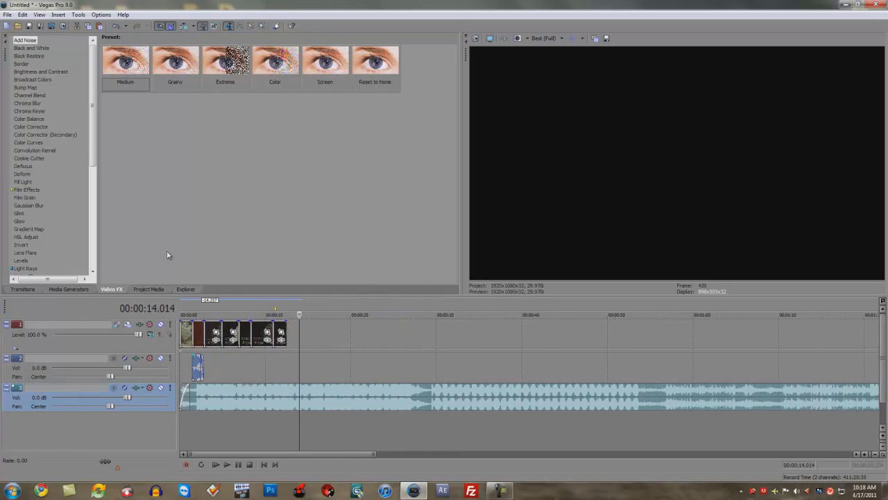
pyautogui.hotkey('ctrl', 'Home')
pyautogui.scroll(5, 276, 385)
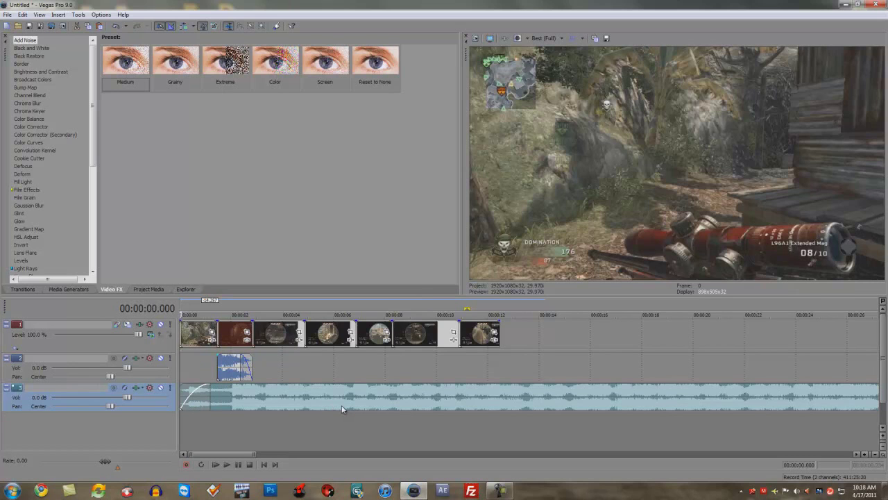
pyautogui.press('space')
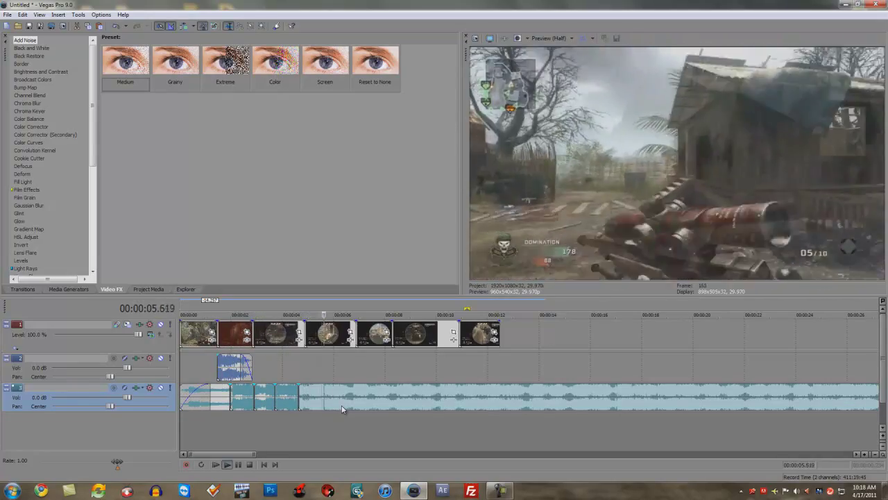
pyautogui.press('space')
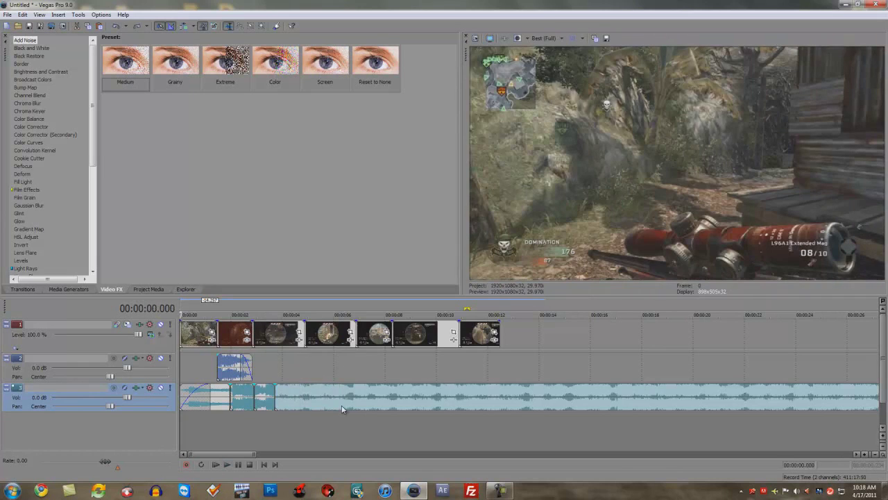
pyautogui.hotkey('ctrl', 'z')
pyautogui.hotkey('ctrl', 'z')
pyautogui.hotkey('ctrl', 'z')
pyautogui.hotkey('ctrl', 'z')
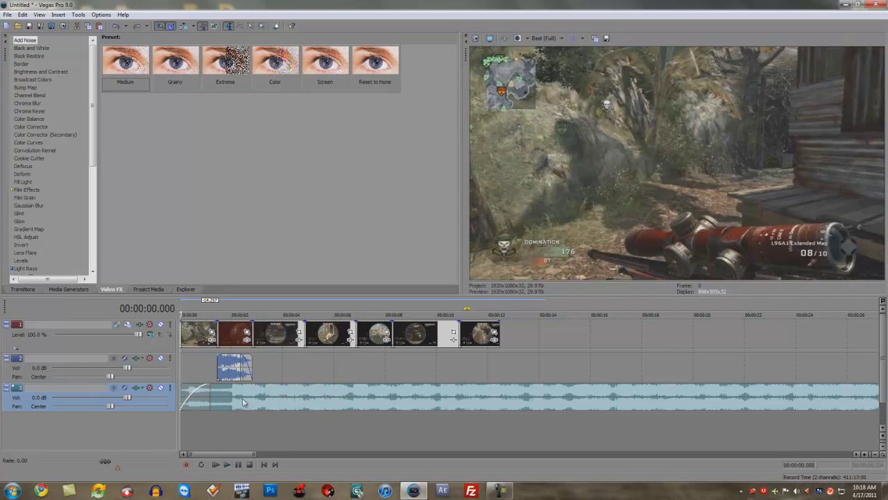
# Split the song at 00:00:02.035 and, during playback, on each following beat up to about 00:00:16.5.
pyautogui.click(233, 399)
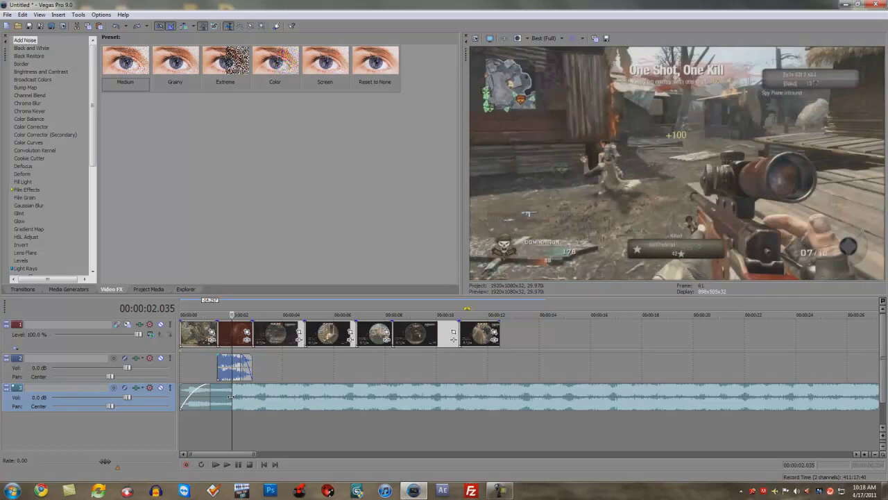
pyautogui.press('s')
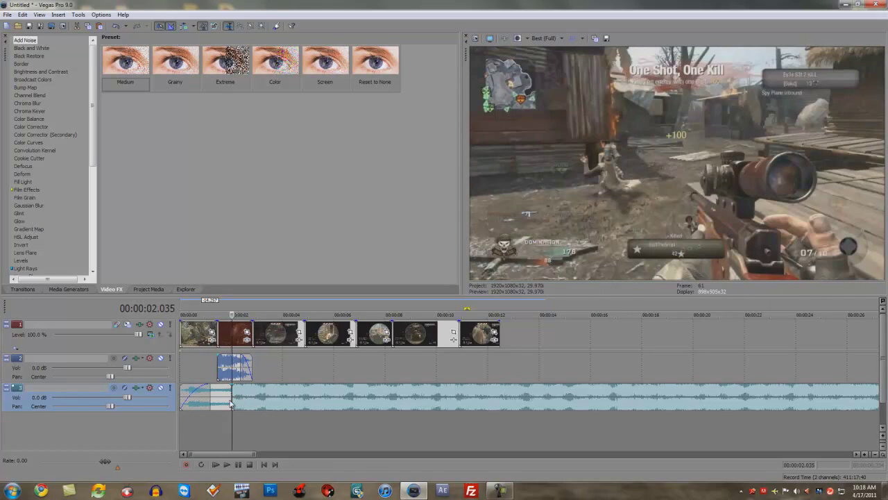
pyautogui.press('space')
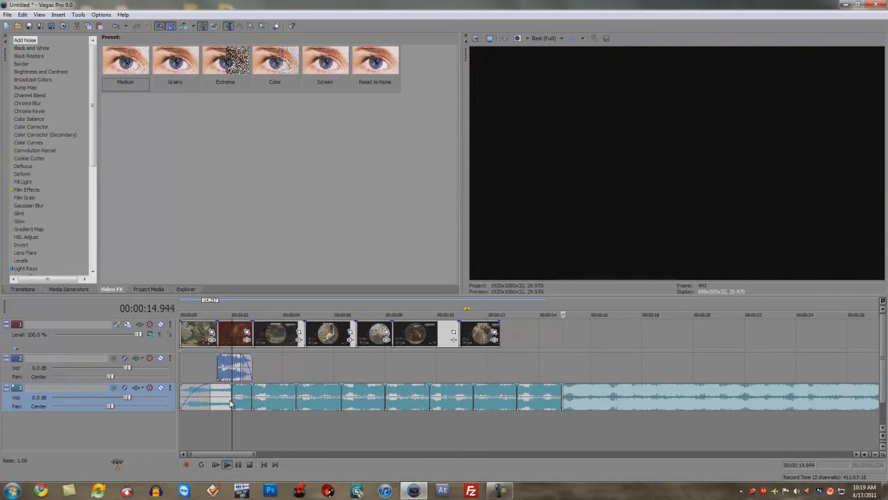
pyautogui.press('space')
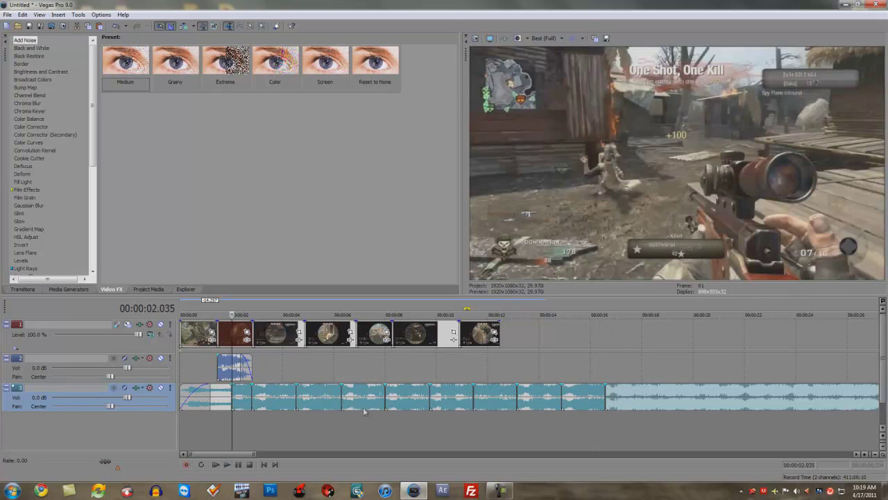
# Check the beat split points along the song against the gameplay segments.
pyautogui.click(298, 399)
pyautogui.click(342, 397)
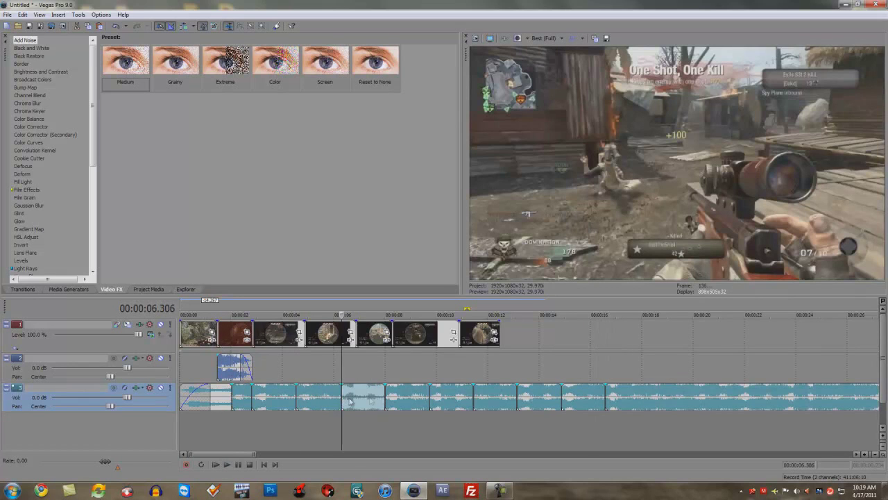
pyautogui.click(383, 395)
pyautogui.click(428, 401)
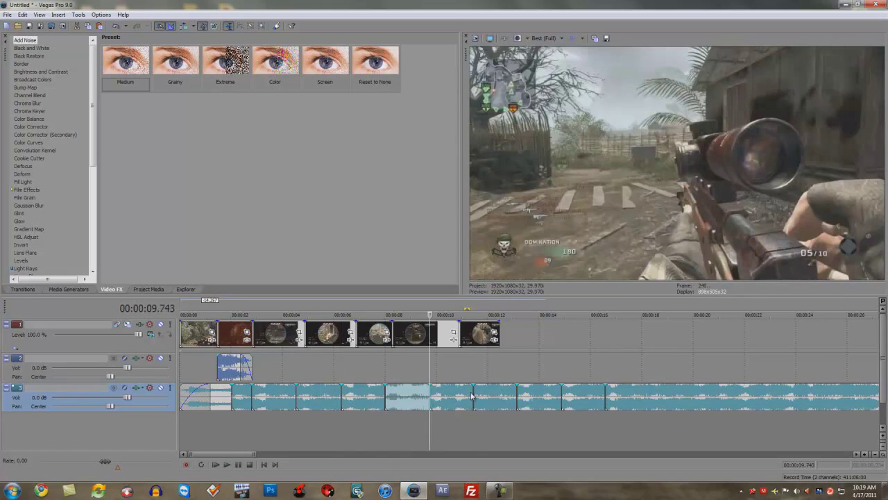
pyautogui.click(474, 400)
pyautogui.click(519, 399)
pyautogui.click(563, 399)
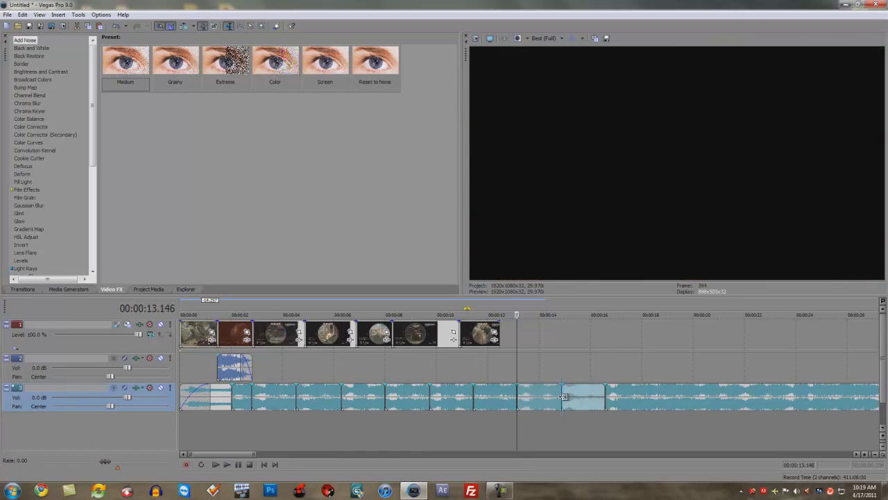
# Set Auto Ripple to Affected Tracks and shift the gameplay segments after the second one to start at about 00:00:10.
pyautogui.click(232, 338)
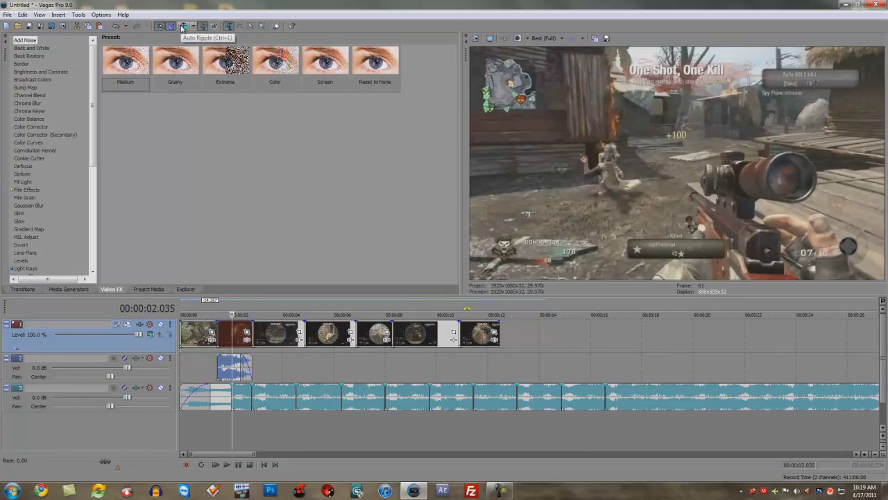
pyautogui.click(193, 26)
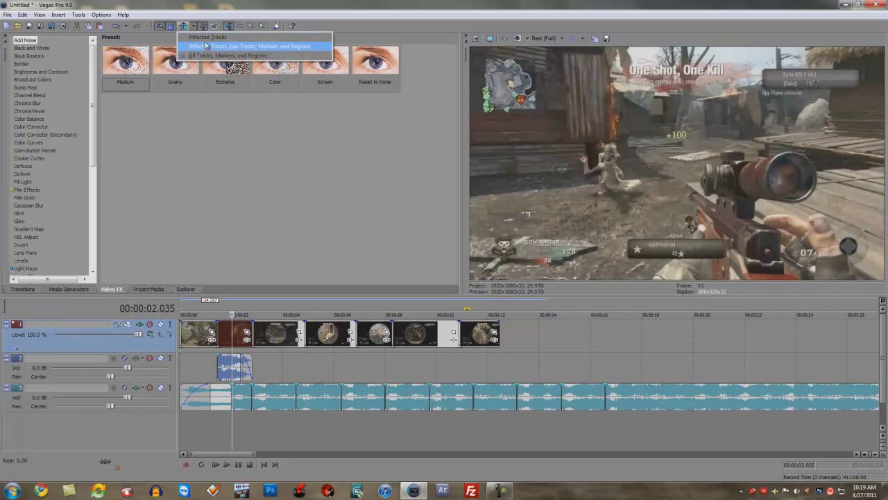
pyautogui.click(206, 41)
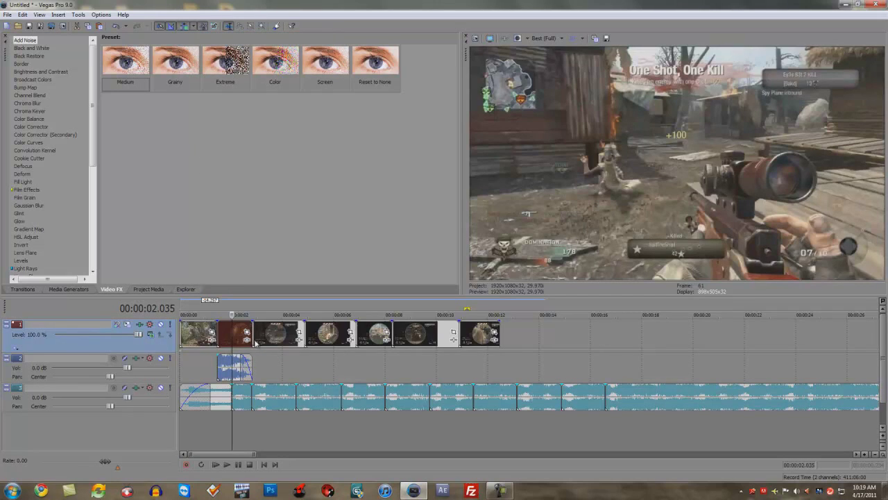
pyautogui.moveTo(226, 333); pyautogui.dragTo(441, 339)
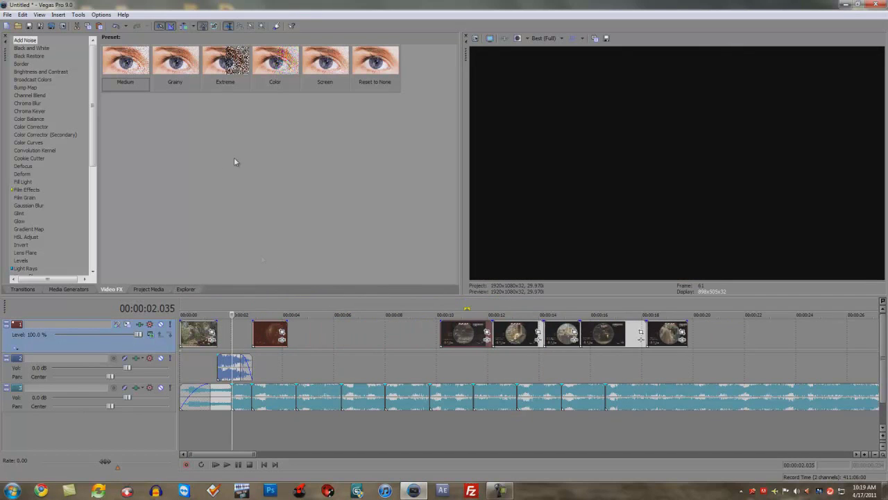
# Line up the second gameplay segment and the shot audio with the song split at 00:00:02.035, placing the first segment, with a fade-in, directly before them.
pyautogui.moveTo(228, 374); pyautogui.dragTo(239, 392)
pyautogui.moveTo(266, 339); pyautogui.dragTo(208, 322)
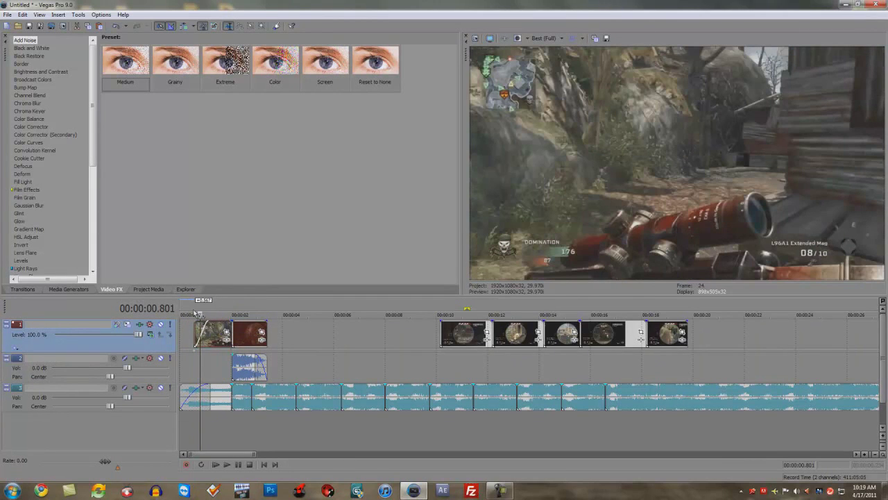
# Play back the edit's opening and move the third gameplay segment to the song split at about 00:00:04.5.
pyautogui.click(195, 310)
pyautogui.press('space')
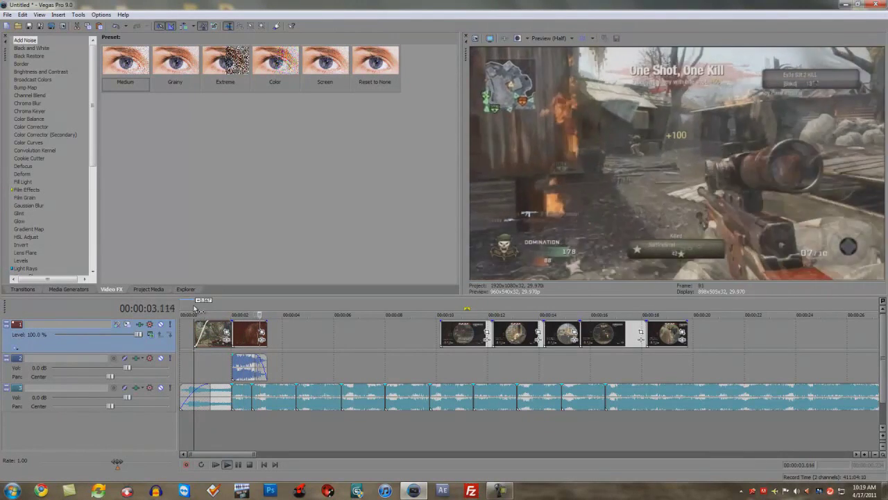
pyautogui.press('space')
pyautogui.click(297, 345)
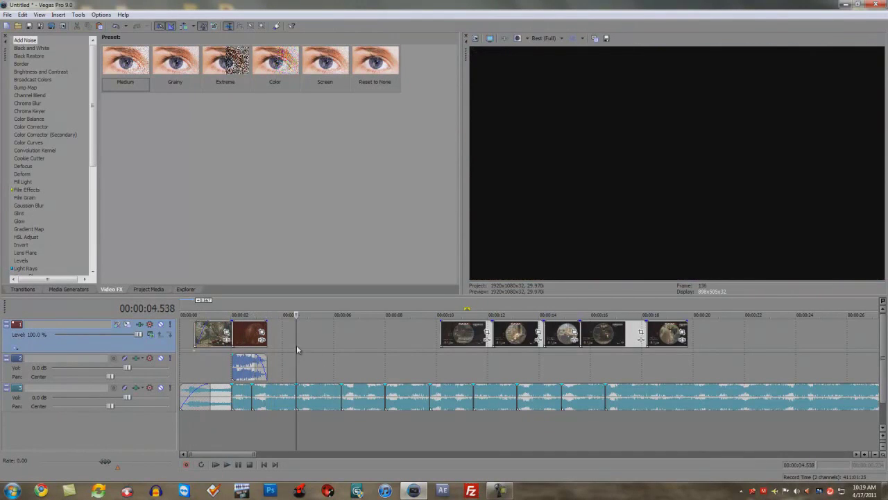
pyautogui.moveTo(448, 340); pyautogui.dragTo(306, 346)
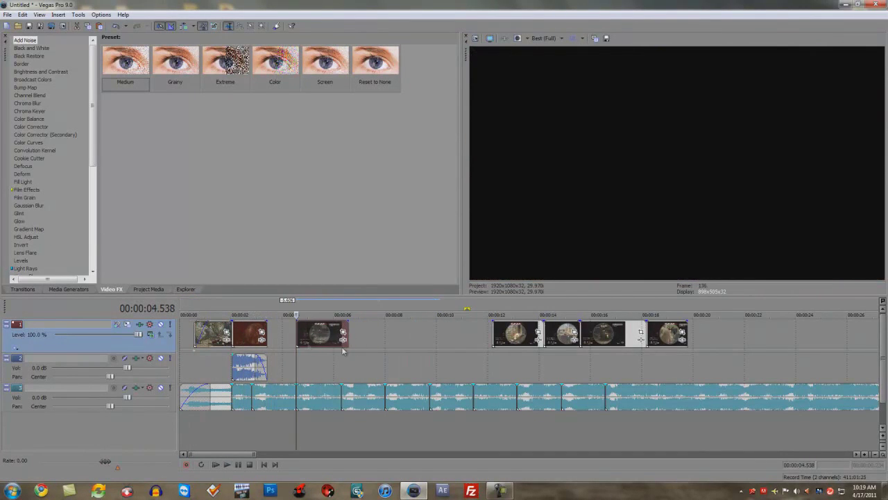
# Split the second gameplay segment at 00:00:02.402, shortly after its kill.
pyautogui.click(252, 333)
pyautogui.click(297, 335)
pyautogui.click(246, 327)
pyautogui.press('Left')
pyautogui.press('Left')
pyautogui.press('Left')
pyautogui.press('Left')
pyautogui.press('Left')
pyautogui.press('Left')
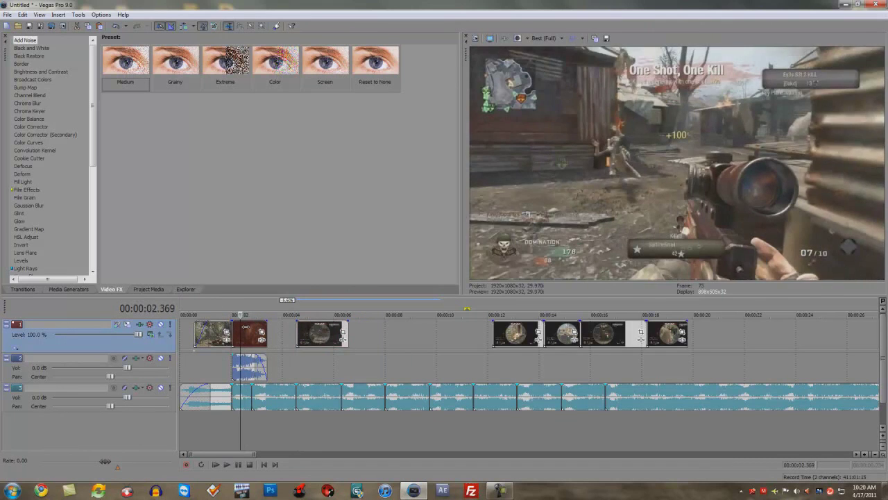
pyautogui.press('Right')
pyautogui.press('Right')
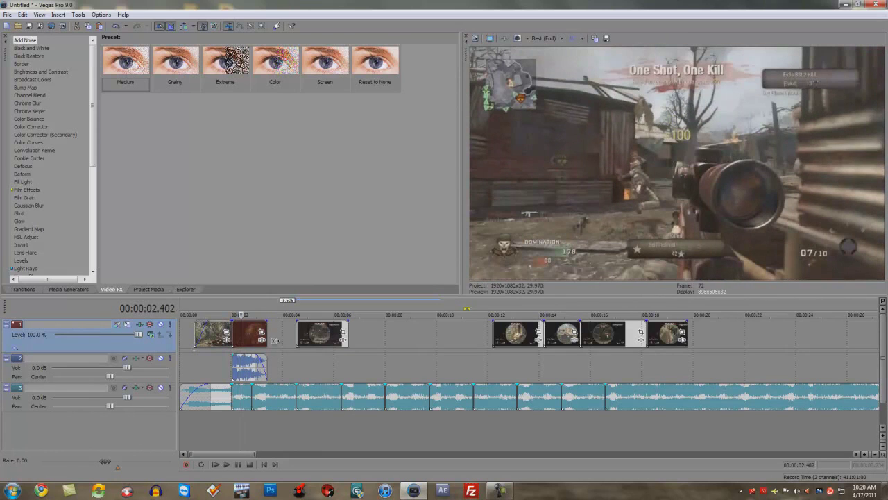
pyautogui.press('s')
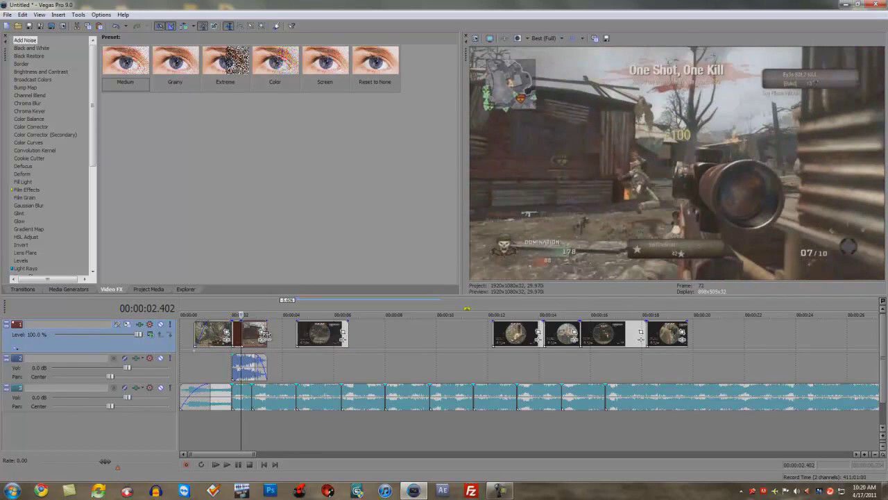
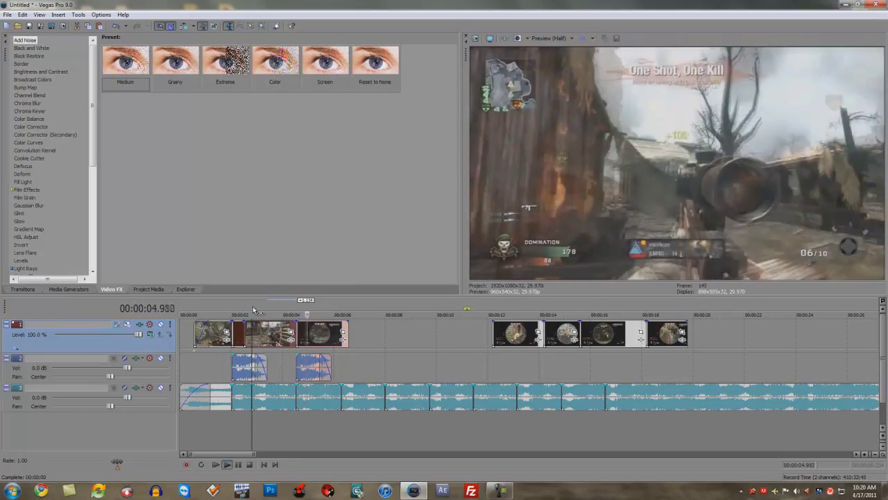
# Move the fourth gameplay segment to start at about 00:00:07, just after the third one.
pyautogui.press('space')
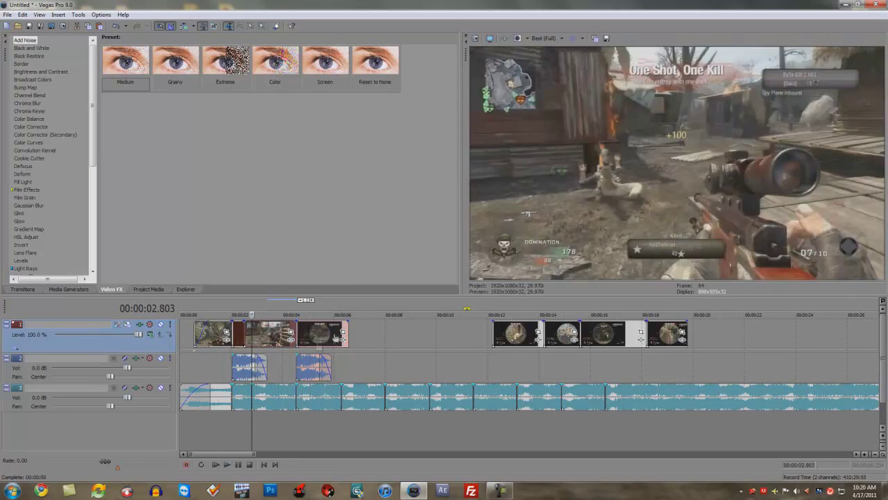
pyautogui.click(338, 338)
pyautogui.moveTo(514, 353); pyautogui.dragTo(376, 346)
pyautogui.click(342, 400)
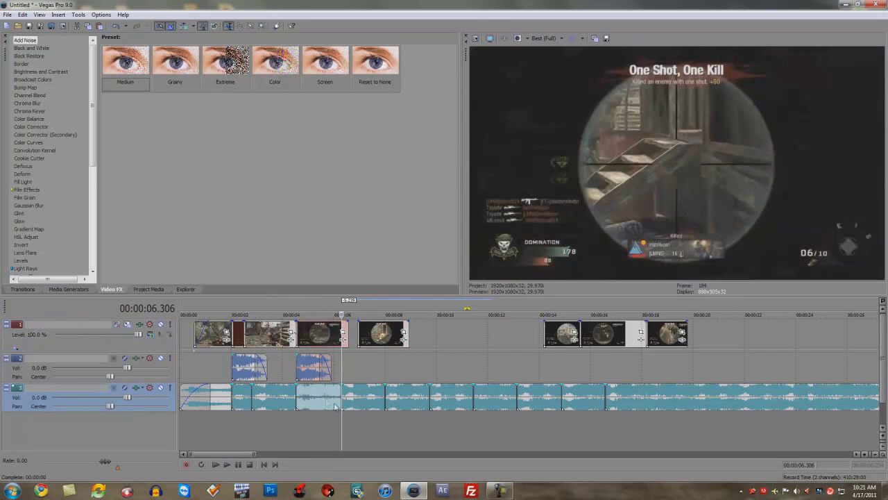
# Step through the last frames of the third gameplay segment and place the fourth segment directly against its end.
pyautogui.click(332, 333)
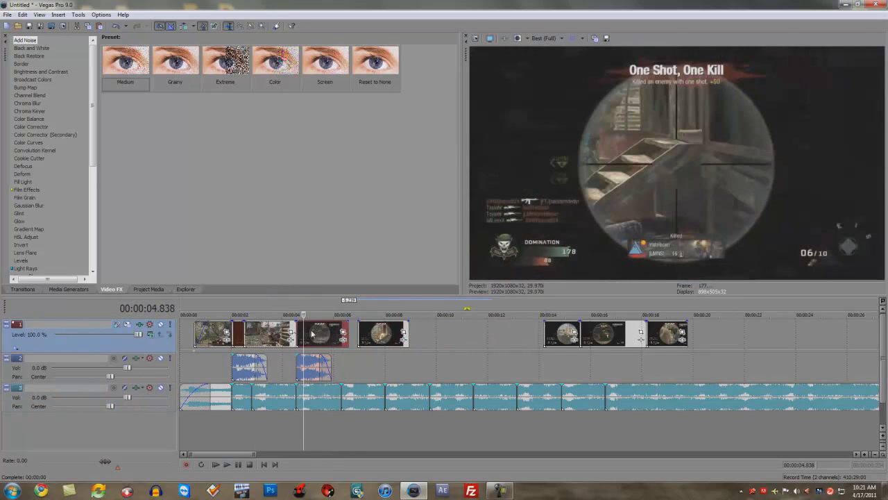
pyautogui.click(310, 333)
pyautogui.click(331, 333)
pyautogui.click(337, 332)
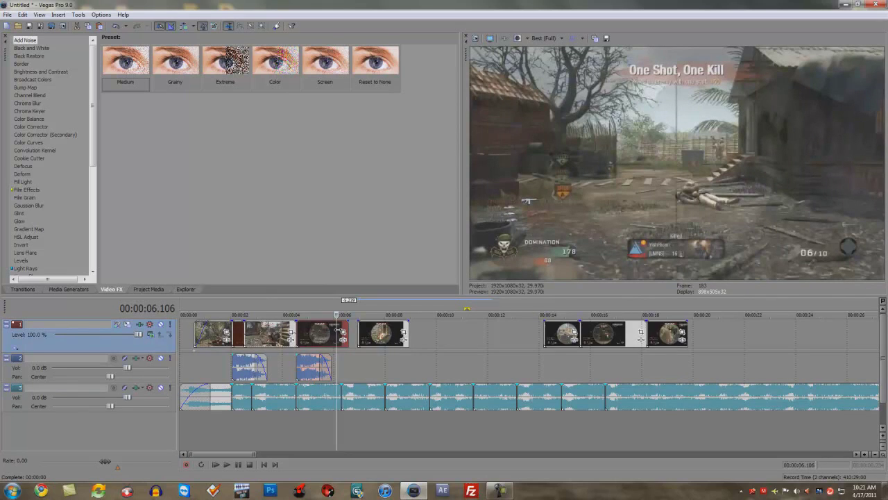
pyautogui.press('Right')
pyautogui.press('Right')
pyautogui.press('Right')
pyautogui.press('Right')
pyautogui.press('Right')
pyautogui.press('Right')
pyautogui.press('Right')
pyautogui.press('Right')
pyautogui.press('Right')
pyautogui.press('Right')
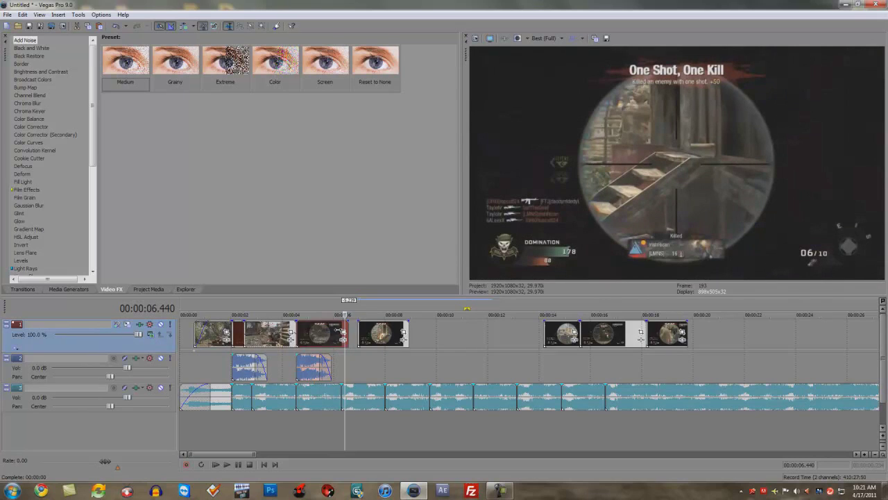
pyautogui.press('Right')
pyautogui.press('Right')
pyautogui.press('Right')
pyautogui.press('Right')
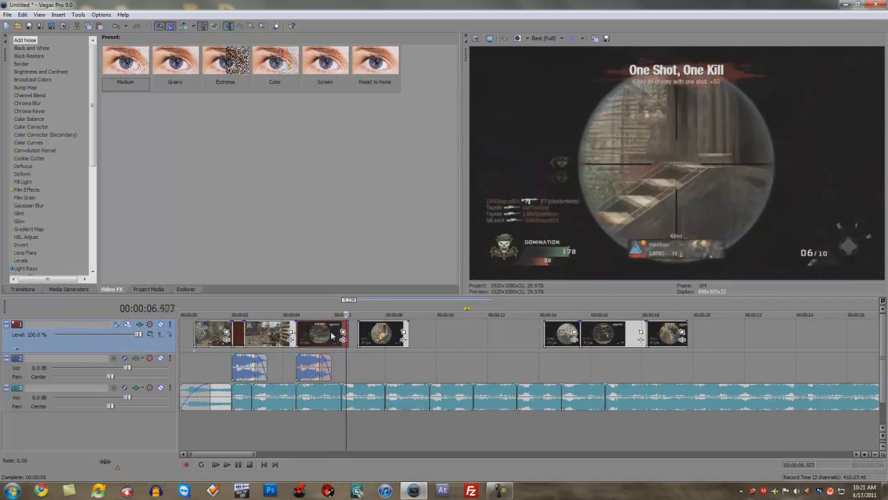
pyautogui.press('Left')
pyautogui.press('Left')
pyautogui.press('Left')
pyautogui.press('Left')
pyautogui.moveTo(374, 336); pyautogui.dragTo(364, 337)
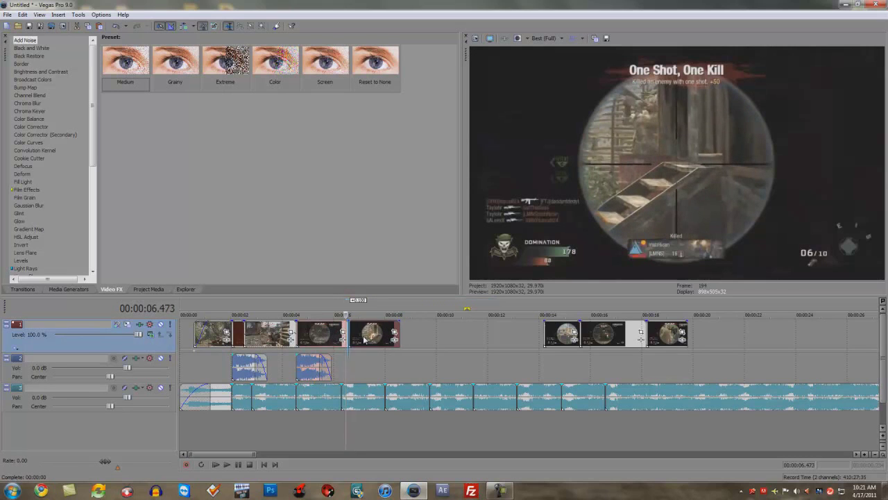
# Examine frame by frame the transition between the third and fourth gameplay segments around the song split at 00:00:06.306.
pyautogui.press('Right')
pyautogui.press('Right')
pyautogui.press('Right')
pyautogui.press('Right')
pyautogui.press('Right')
pyautogui.press('Right')
pyautogui.press('Right')
pyautogui.press('Right')
pyautogui.press('Right')
pyautogui.press('Right')
pyautogui.press('Right')
pyautogui.press('Right')
pyautogui.press('Left')
pyautogui.press('Left')
pyautogui.press('Left')
pyautogui.press('Left')
pyautogui.press('Left')
pyautogui.press('Left')
pyautogui.press('Left')
pyautogui.press('Left')
pyautogui.press('Left')
pyautogui.press('Left')
pyautogui.press('Left')
pyautogui.press('Left')
pyautogui.press('Left')
pyautogui.press('Left')
pyautogui.press('Left')
pyautogui.press('Left')
pyautogui.press('Left')
pyautogui.press('Left')
pyautogui.press('Left')
pyautogui.press('Left')
pyautogui.press('Left')
pyautogui.press('Left')
pyautogui.press('Left')
pyautogui.press('Left')
pyautogui.press('Left')
pyautogui.press('Left')
pyautogui.press('Left')
pyautogui.press('Left')
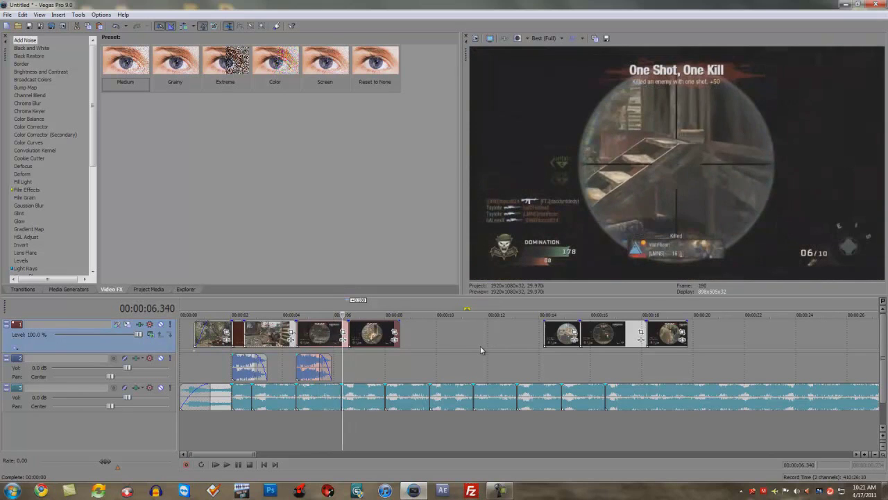
pyautogui.press('space')
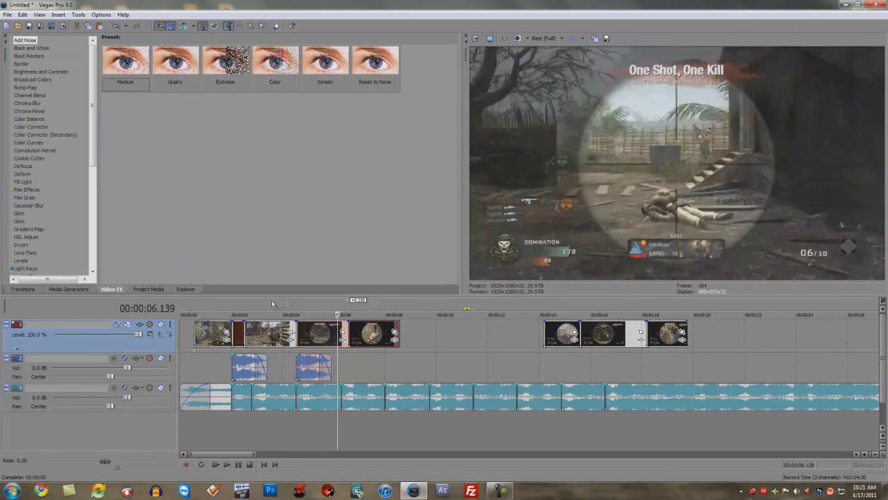
# Delete the end of the third gameplay segment after 00:00:06.139 and the whole fourth segment.
pyautogui.click(340, 329)
pyautogui.press('Delete')
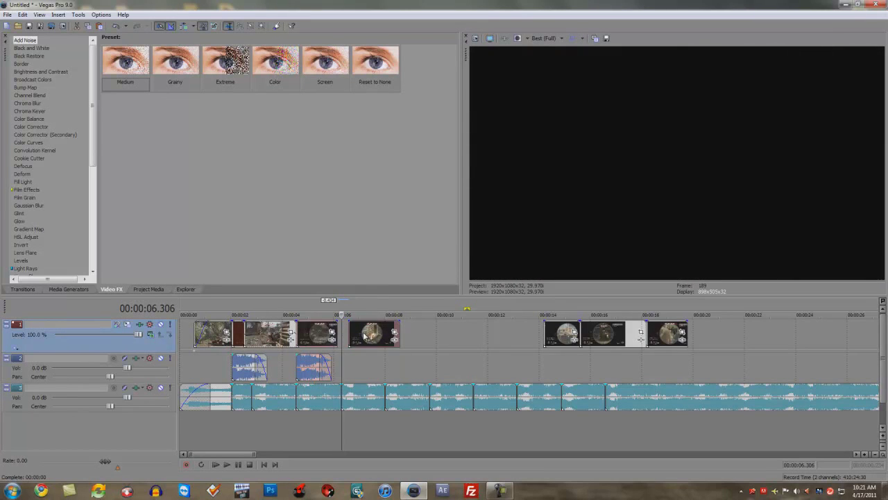
pyautogui.click(363, 333)
pyautogui.press('Delete')
# Move the next gameplay segment directly after the trimmed third one and step through its first frames up to 00:00:06.206.
pyautogui.moveTo(566, 342); pyautogui.dragTo(349, 330)
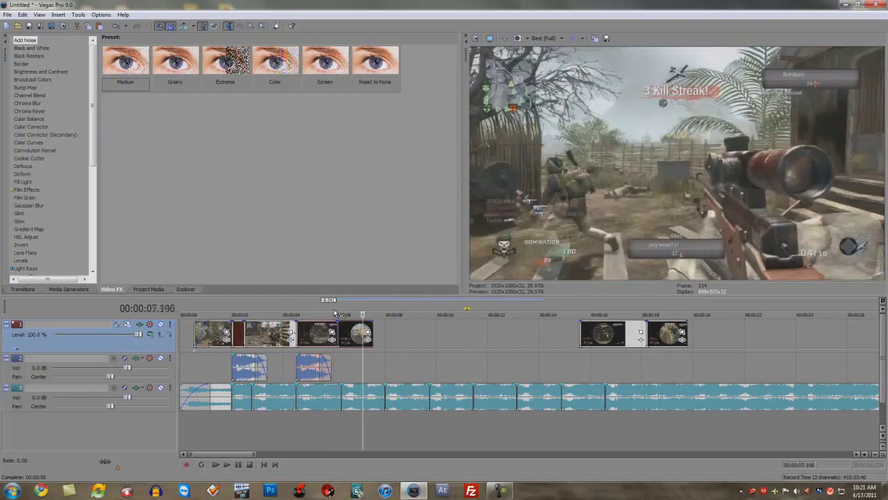
pyautogui.click(334, 313)
pyautogui.press('Right')
pyautogui.press('Right')
pyautogui.press('Right')
pyautogui.press('Right')
pyautogui.press('Right')
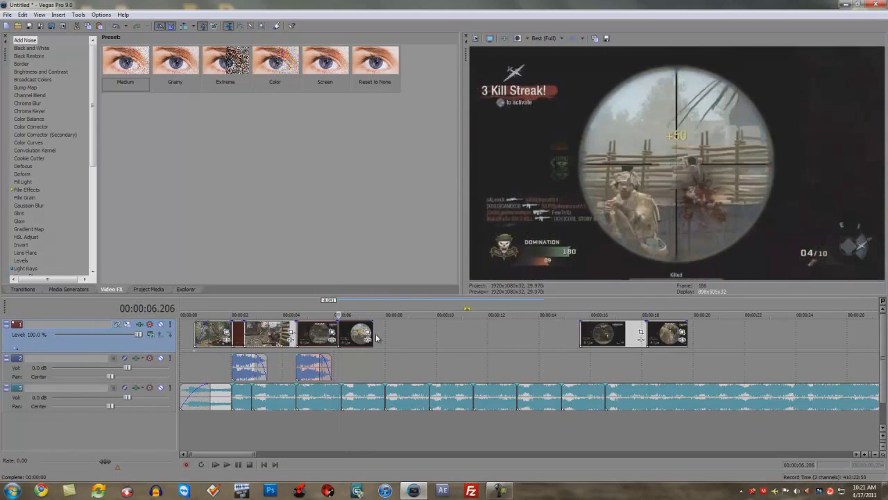
# Nudge that gameplay segment to start at about 00:00:06.24, lining its shot up with the song split at 00:00:06.306.
pyautogui.scroll(3, 375, 338)
pyautogui.moveTo(536, 336); pyautogui.dragTo(517, 335)
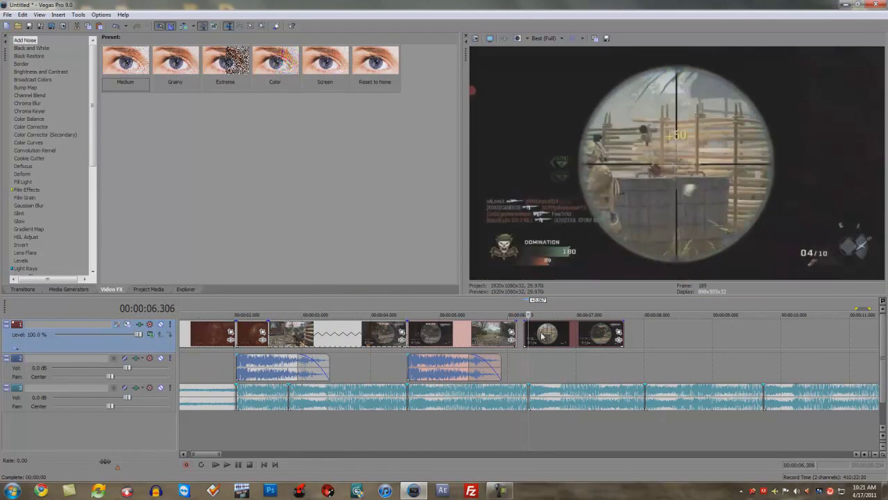
pyautogui.click(501, 308)
pyautogui.press('space')
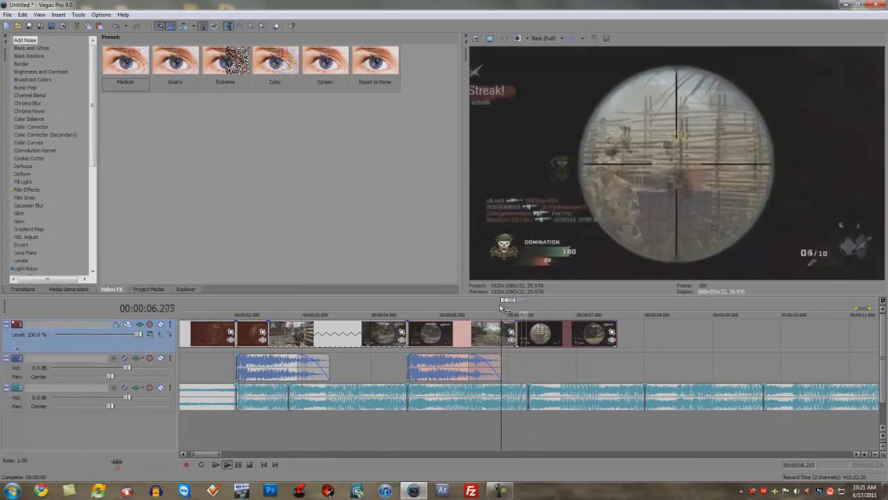
pyautogui.press('space')
pyautogui.moveTo(504, 307); pyautogui.dragTo(530, 333)
pyautogui.scroll(-3, 498, 344)
pyautogui.scroll(2, 512, 356)
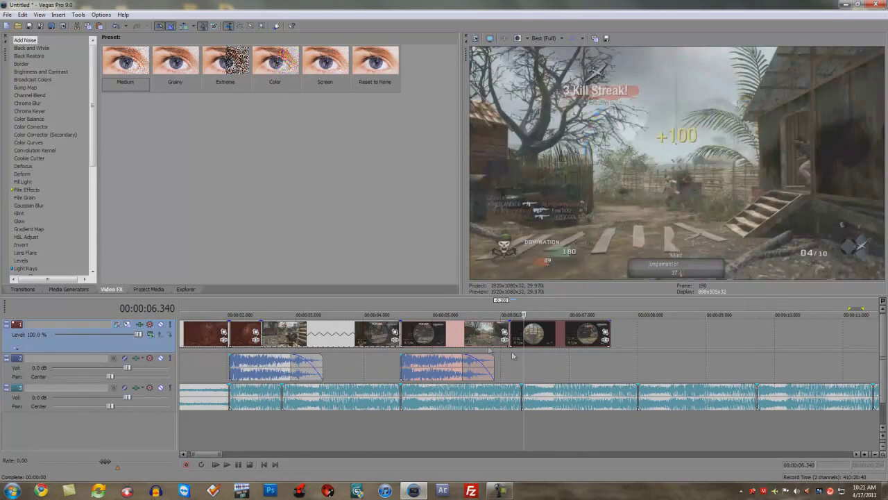
pyautogui.moveTo(532, 337); pyautogui.dragTo(541, 336)
# Split the third gameplay segment at 00:00:05.639 and extend its second part to meet the next segment.
pyautogui.click(476, 331)
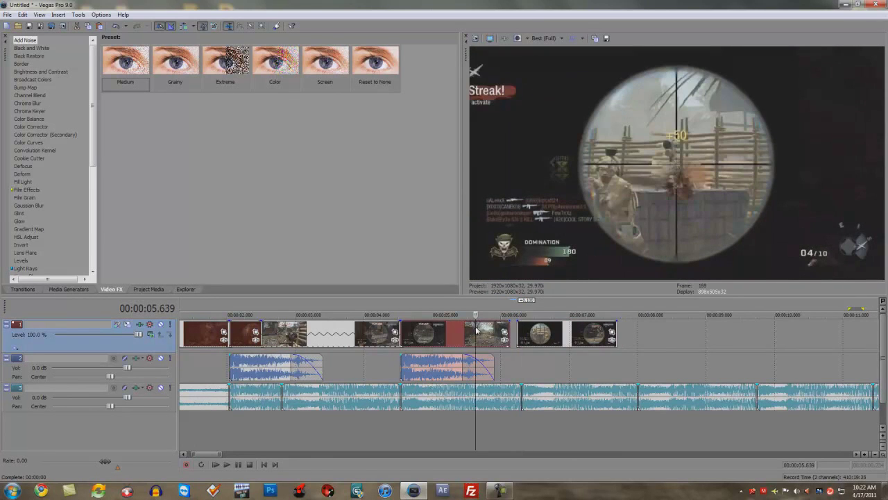
pyautogui.press('s')
pyautogui.moveTo(508, 335); pyautogui.dragTo(514, 339)
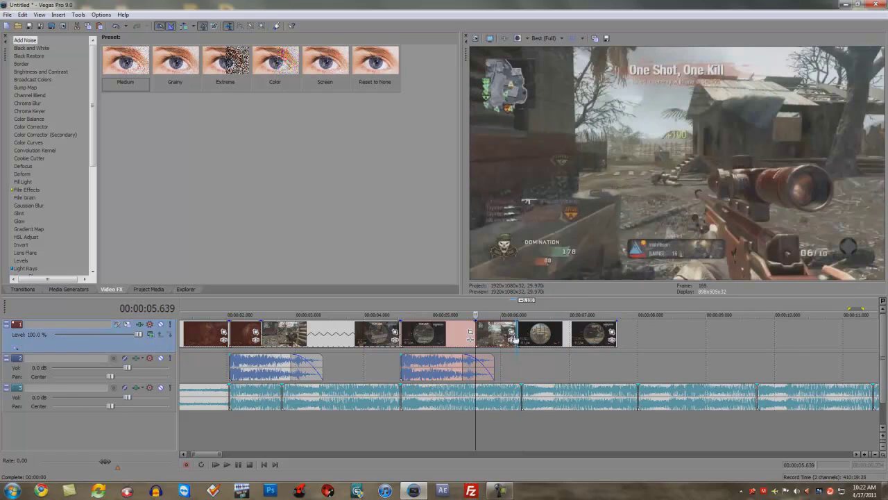
# Paste the shot audio at the song split at 00:00:06.306.
pyautogui.click(522, 373)
pyautogui.hotkey('ctrl', 'v')
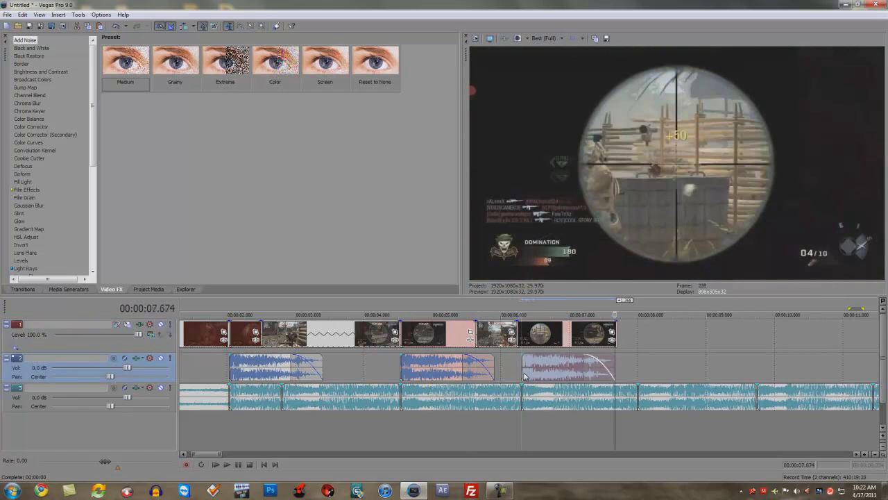
pyautogui.scroll(-4, 483, 309)
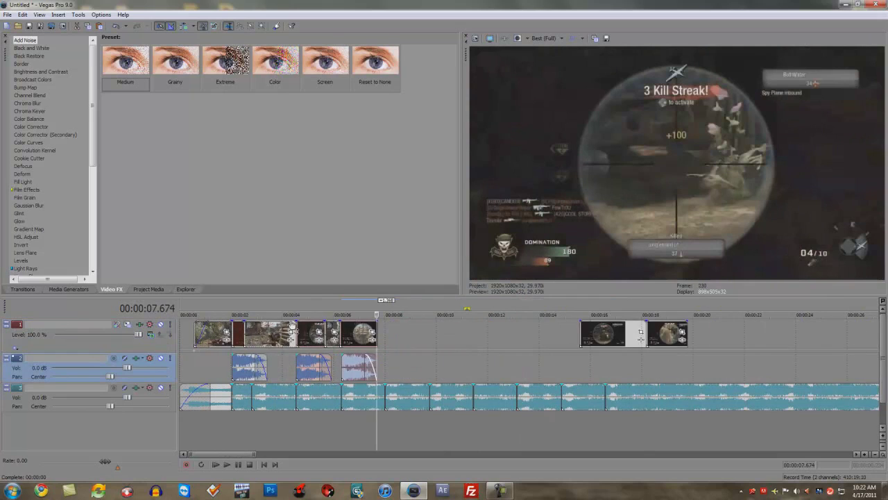
# Play back the edit from 00:00:01.435 and move the next gameplay segment to the song split at 00:00:08.008.
pyautogui.click(216, 300)
pyautogui.press('space')
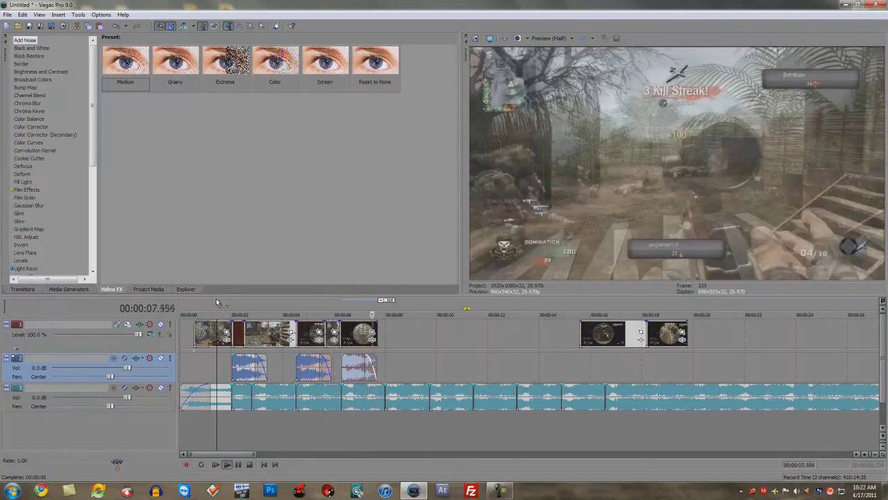
pyautogui.press('space')
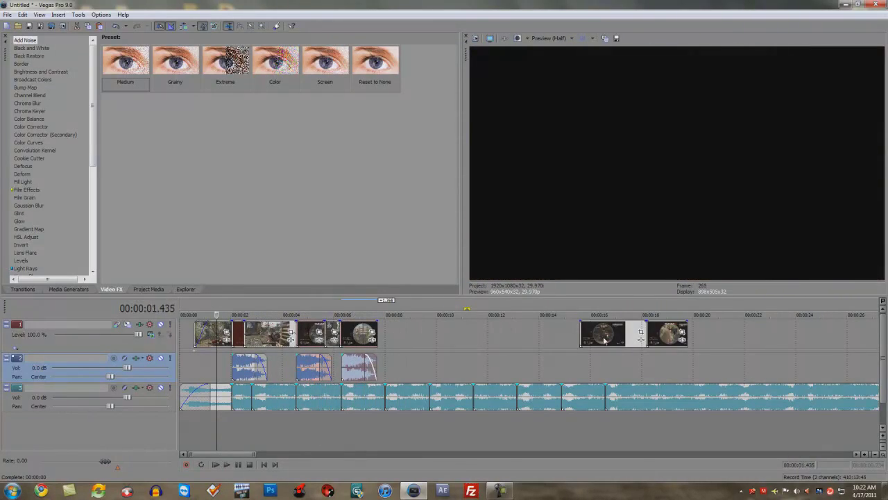
pyautogui.moveTo(603, 340); pyautogui.dragTo(423, 356)
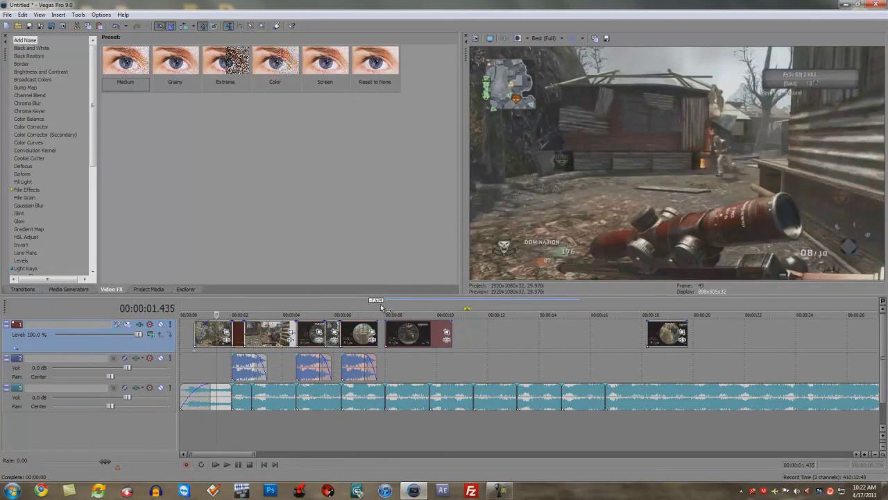
pyautogui.click(380, 309)
# Split the preceding gameplay segment at 00:00:06.673 and extend its second part to the segment at 00:00:08.008.
pyautogui.scroll(2, 392, 342)
pyautogui.click(471, 338)
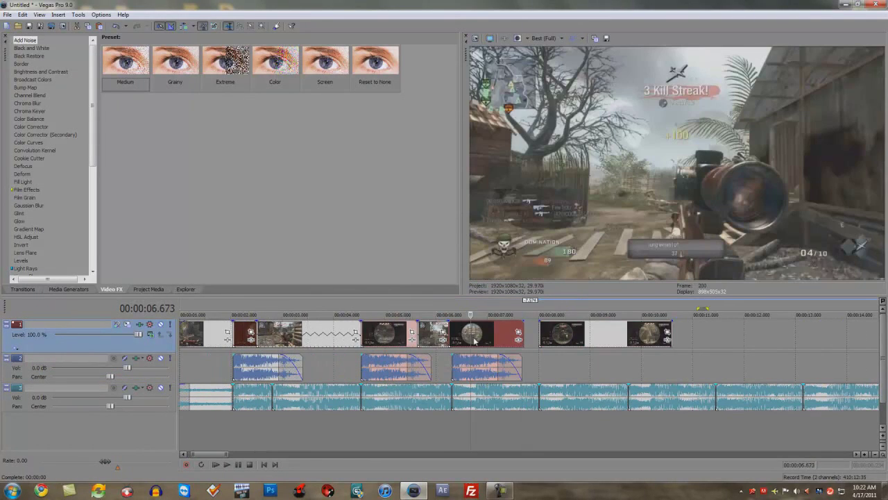
pyautogui.moveTo(521, 338); pyautogui.dragTo(540, 338)
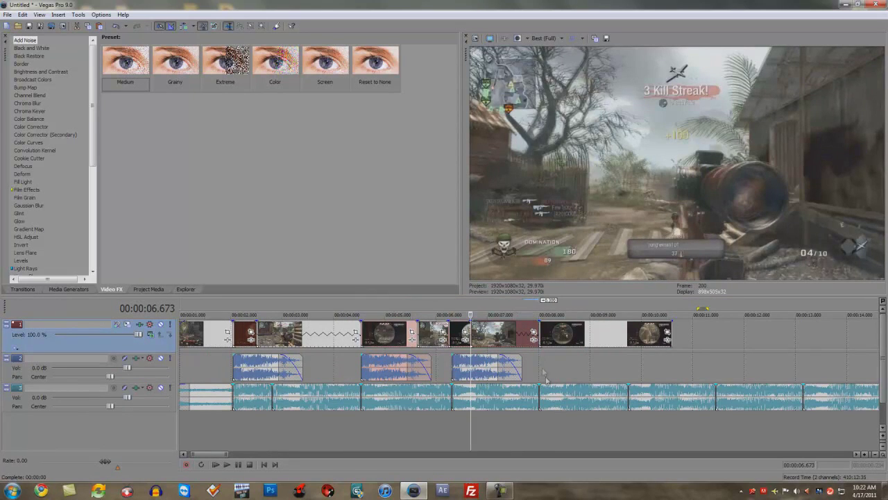
# Paste the shot audio at the song split at 00:00:08.008 and check the gameplay segment there up to 00:00:09.476.
pyautogui.click(542, 376)
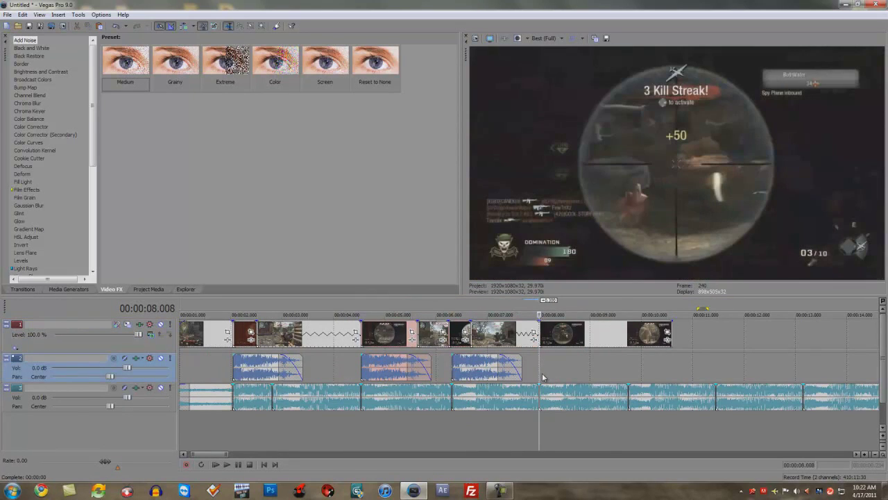
pyautogui.hotkey('ctrl', 'v')
pyautogui.click(533, 308)
pyautogui.press('Right')
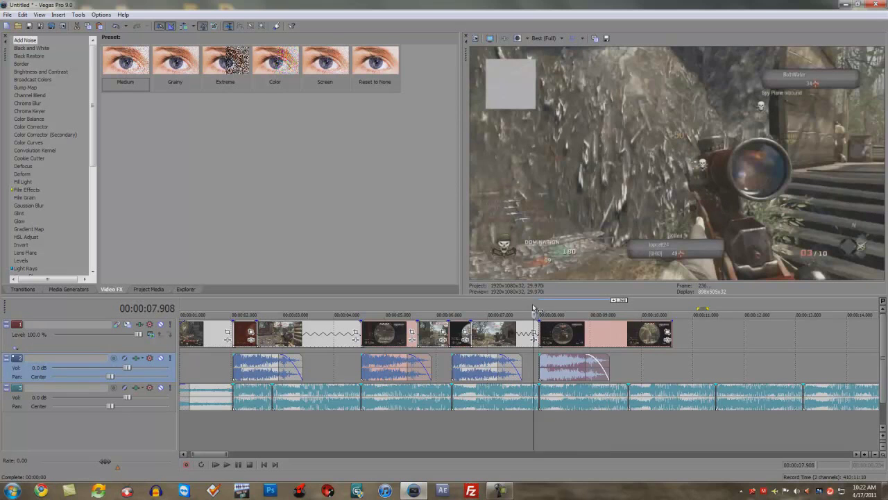
pyautogui.press('space')
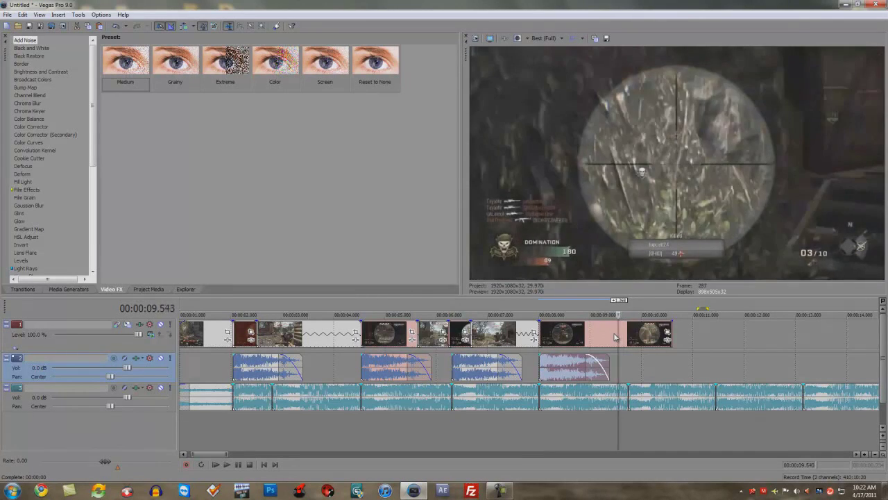
pyautogui.click(614, 337)
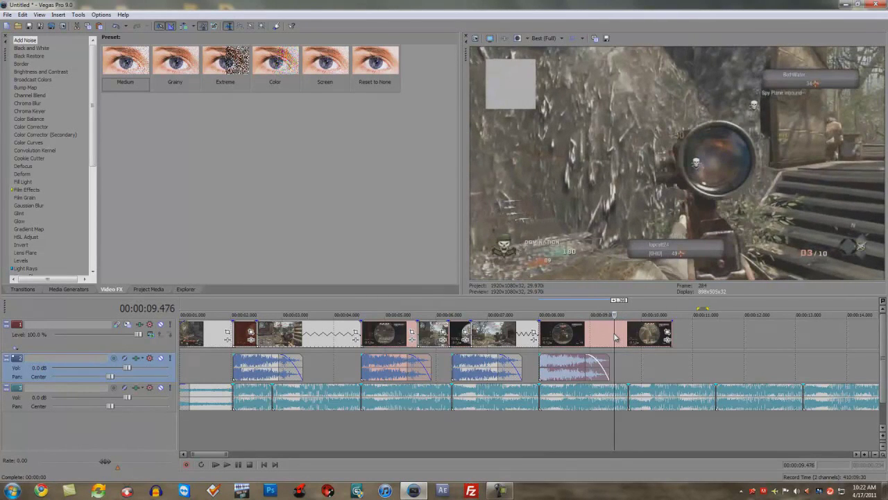
# Split the gameplay segment at 00:00:09.576, just after the scope-in begins, and delete the part after the split.
pyautogui.hscroll(3, 615, 337)
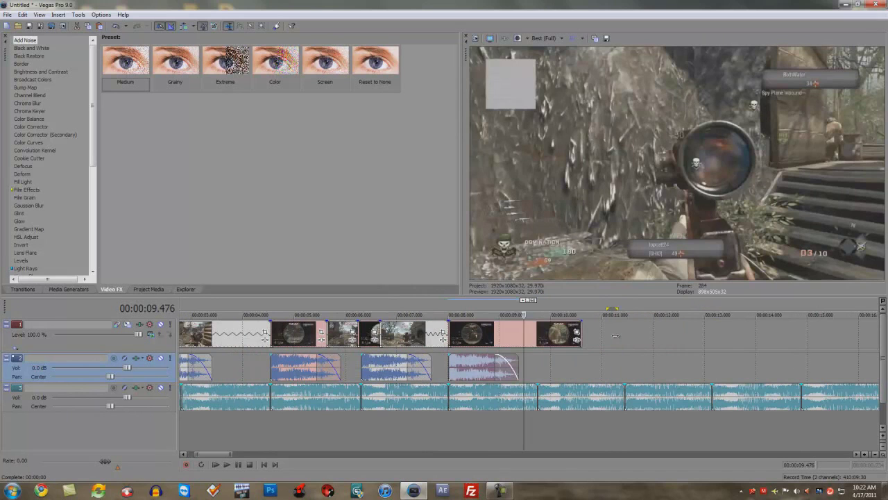
pyautogui.press('Right')
pyautogui.press('Right')
pyautogui.press('Right')
pyautogui.press('Right')
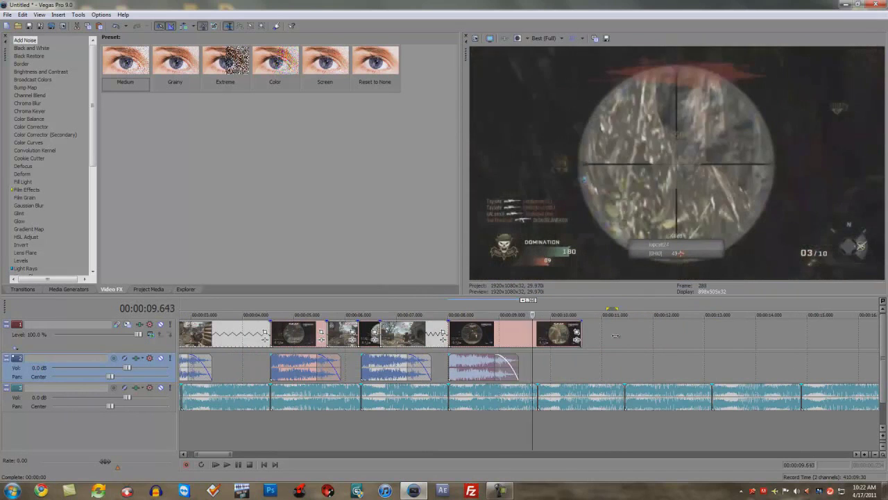
pyautogui.press('Left')
pyautogui.press('Left')
pyautogui.press('Left')
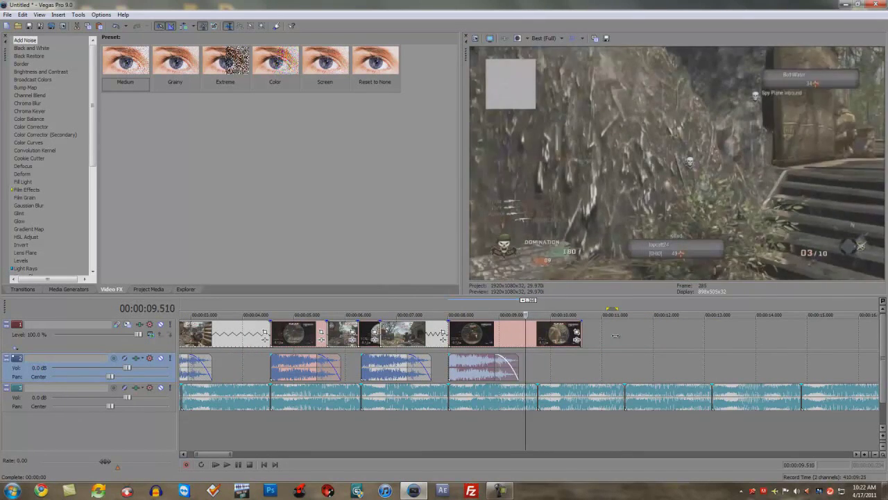
pyautogui.press('Right')
pyautogui.press('Right')
pyautogui.press('Right')
pyautogui.press('Left')
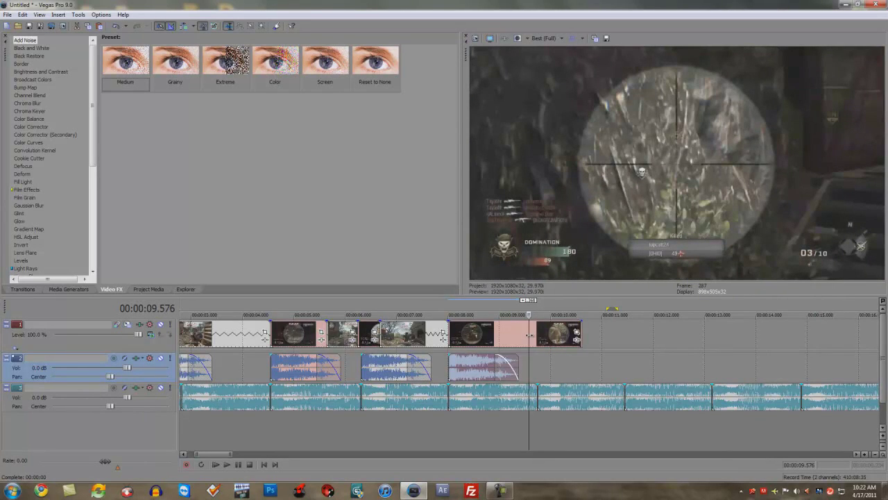
pyautogui.click(530, 337)
pyautogui.press('s')
pyautogui.click(546, 339)
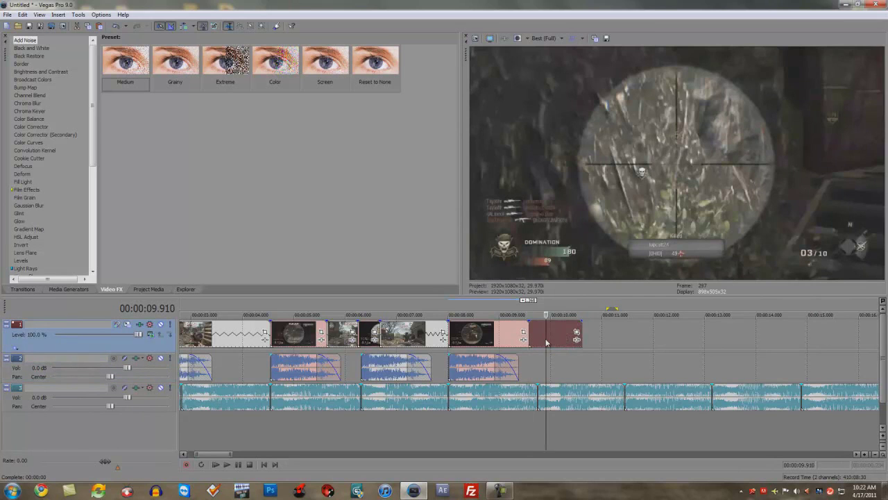
pyautogui.press('Delete')
# Move the next gameplay clip up against the shortened segment's end at 00:00:09.576.
pyautogui.scroll(-3, 668, 345)
pyautogui.moveTo(507, 334); pyautogui.dragTo(355, 338)
pyautogui.scroll(4, 374, 340)
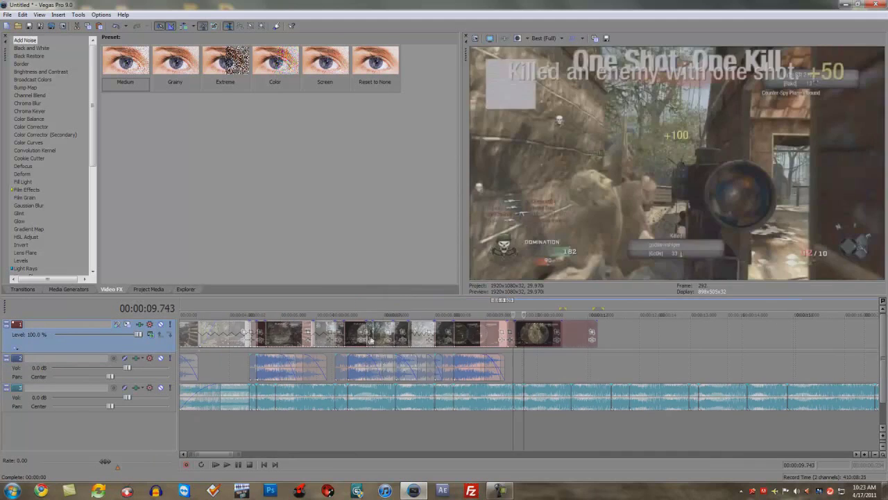
# Step through the frames to locate the shot and adjust the start of the last gameplay segment to 00:00:09.643.
pyautogui.press('Left')
pyautogui.press('Left')
pyautogui.press('Left')
pyautogui.press('Left')
pyautogui.press('Left')
pyautogui.press('Left')
pyautogui.press('Left')
pyautogui.press('Left')
pyautogui.press('Left')
pyautogui.press('Left')
pyautogui.press('Right')
pyautogui.press('Right')
pyautogui.press('Right')
pyautogui.press('Right')
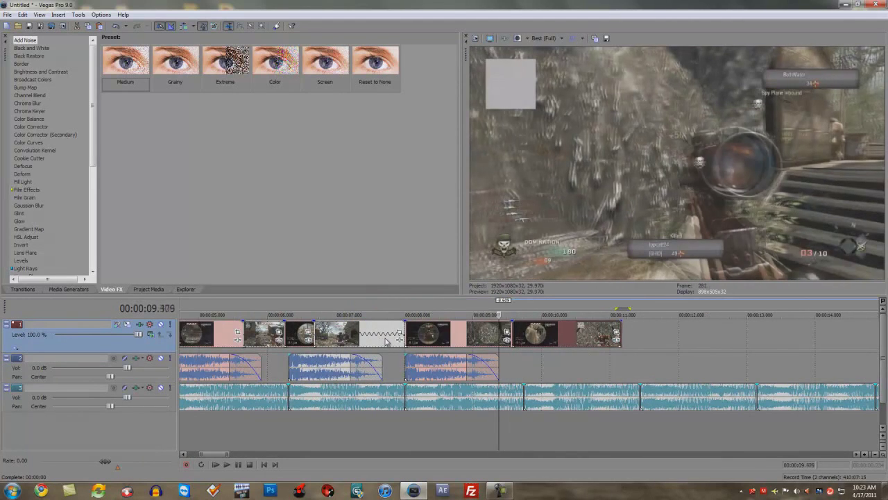
pyautogui.press('Right')
pyautogui.press('Right')
pyautogui.press('Right')
pyautogui.press('Right')
pyautogui.press('Right')
pyautogui.press('Right')
pyautogui.press('Right')
pyautogui.press('Right')
pyautogui.press('Right')
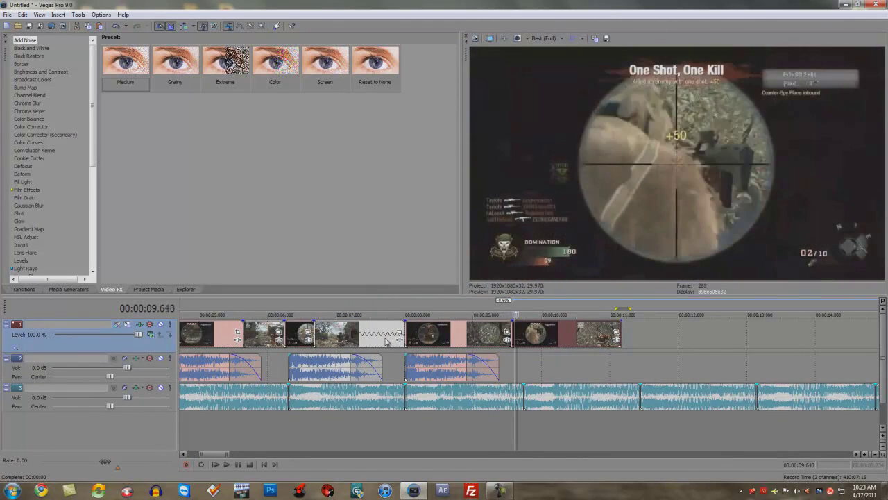
pyautogui.press('Right')
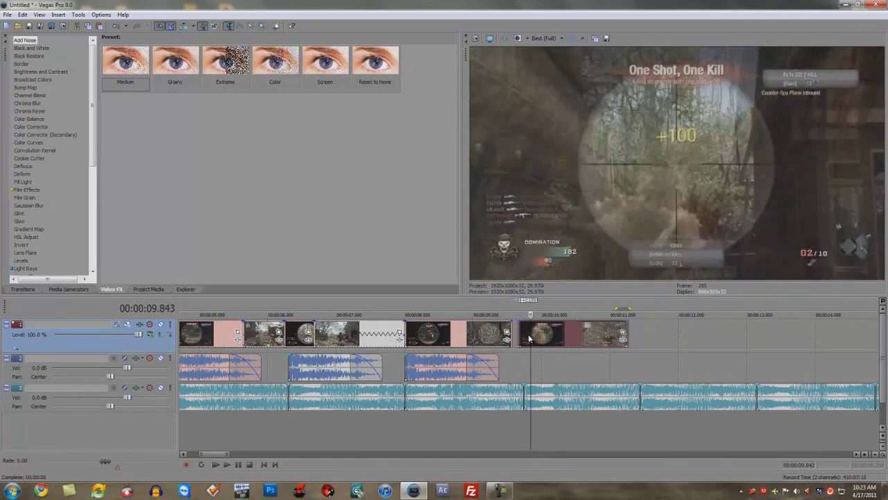
pyautogui.moveTo(513, 333); pyautogui.dragTo(517, 334)
pyautogui.click(516, 334)
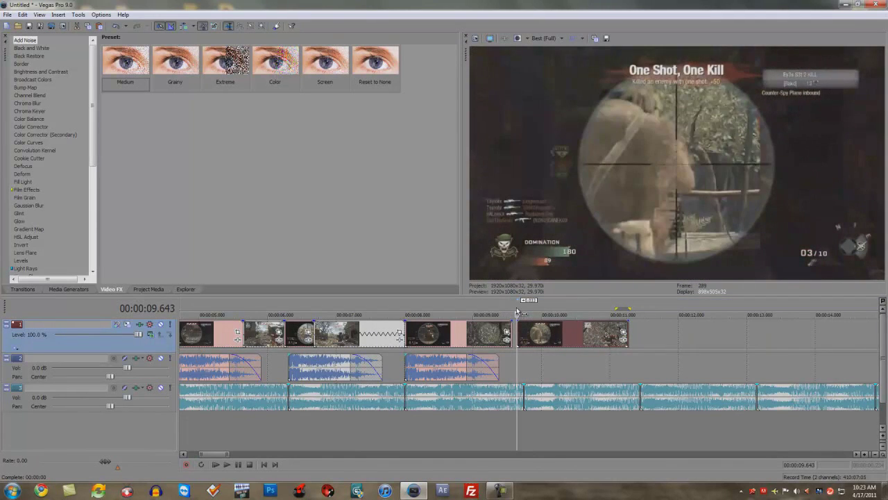
# Check the last shot's timing in playback and move its gameplay segment to the song split at 00:00:09.743.
pyautogui.press('Right')
pyautogui.press('Right')
pyautogui.press('Right')
pyautogui.press('Left')
pyautogui.moveTo(534, 336); pyautogui.dragTo(527, 333)
pyautogui.click(519, 336)
pyautogui.scroll(1, 528, 337)
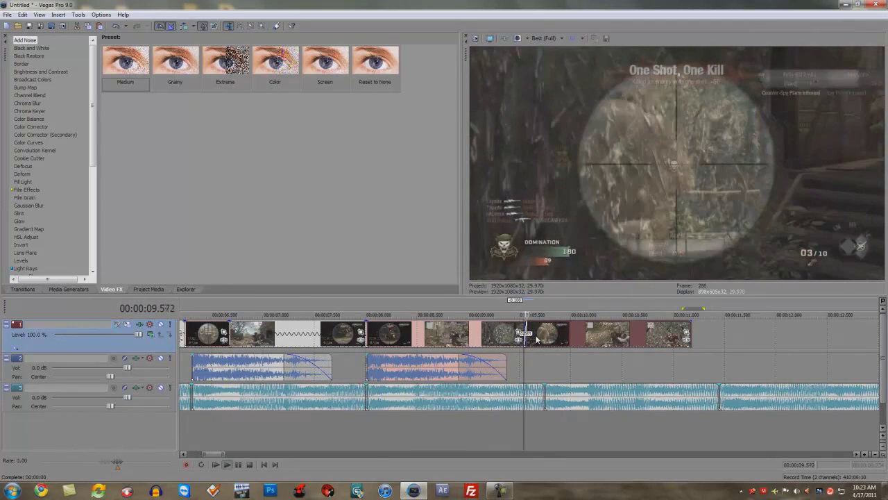
pyautogui.press('space')
pyautogui.press('space')
pyautogui.press('space')
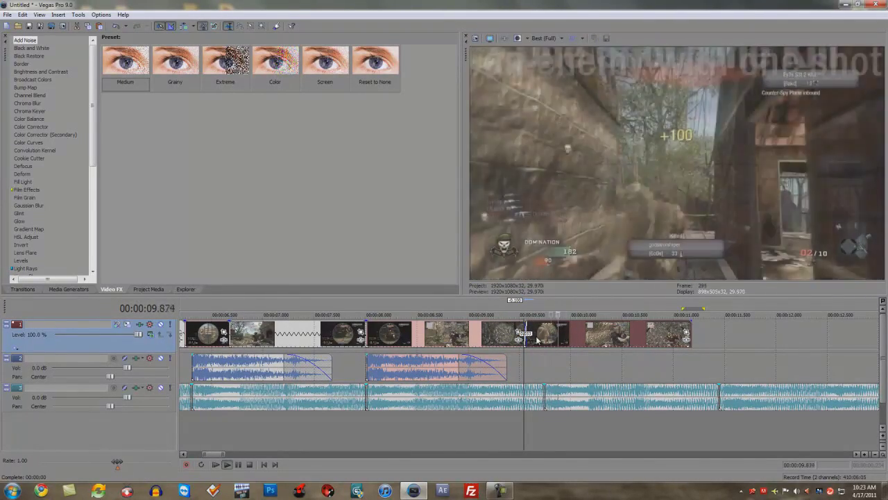
pyautogui.press('space')
pyautogui.moveTo(525, 334); pyautogui.dragTo(544, 334)
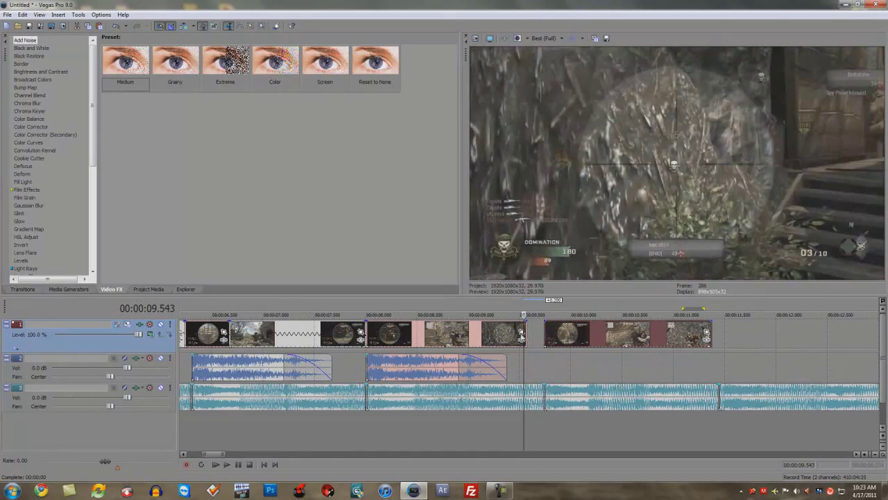
# Split the preceding gameplay segment at 00:00:08.408 and extend its second part to the last segment.
pyautogui.click(409, 334)
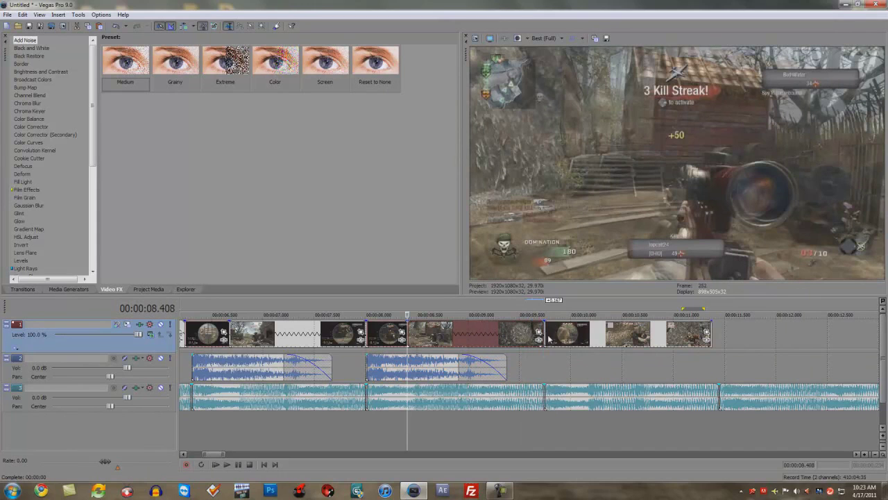
pyautogui.moveTo(549, 339); pyautogui.dragTo(543, 339)
# Paste the shot audio at the song split at 00:00:09.743.
pyautogui.click(543, 367)
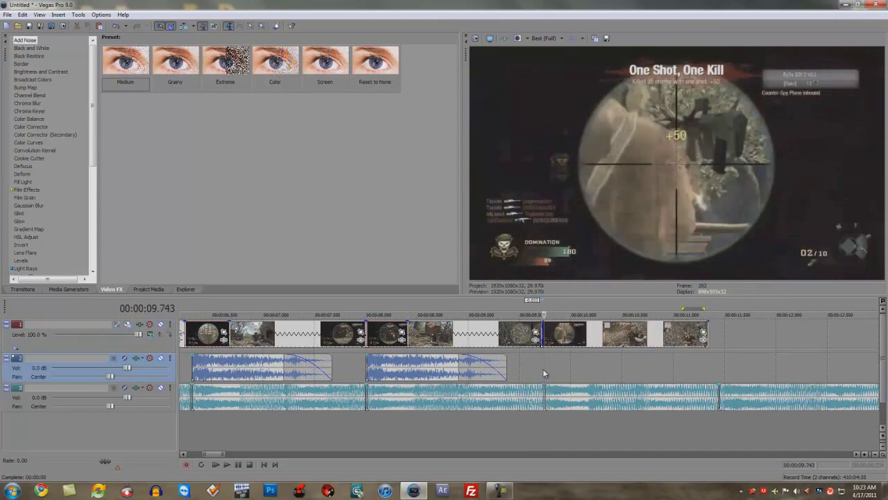
pyautogui.hotkey('ctrl', 'v')
pyautogui.scroll(-3, 545, 368)
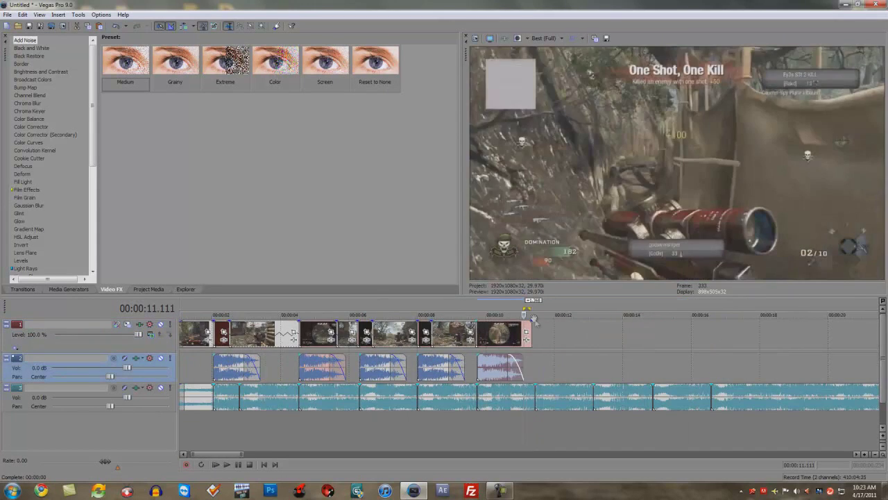
pyautogui.scroll(-3, 546, 337)
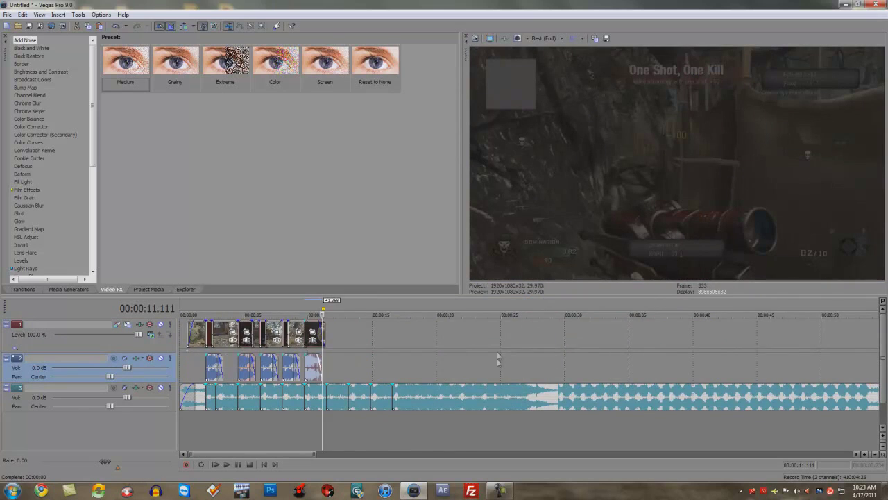
pyautogui.scroll(3, 498, 359)
pyautogui.click(232, 310)
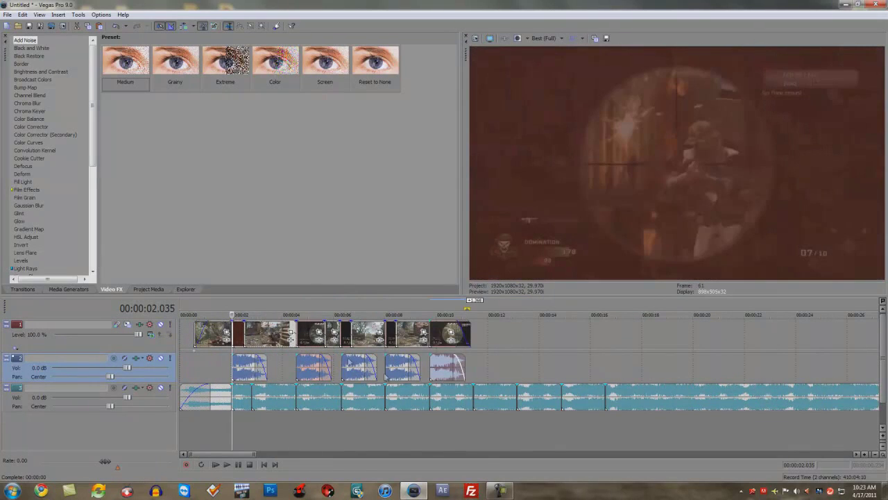
# Delete the song pieces that lie beyond the end of the gameplay video.
pyautogui.click(499, 400)
pyautogui.click(521, 401)
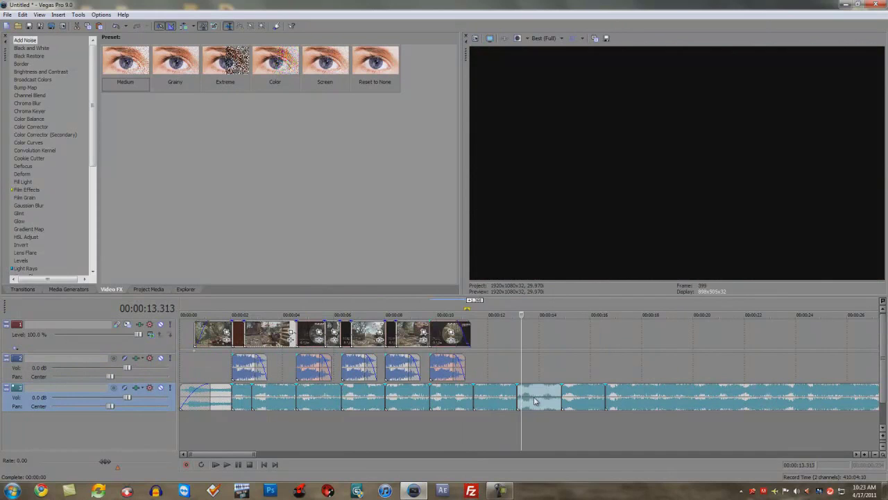
pyautogui.press('Delete')
pyautogui.click(582, 397)
pyautogui.press('Delete')
pyautogui.click(623, 397)
pyautogui.press('Delete')
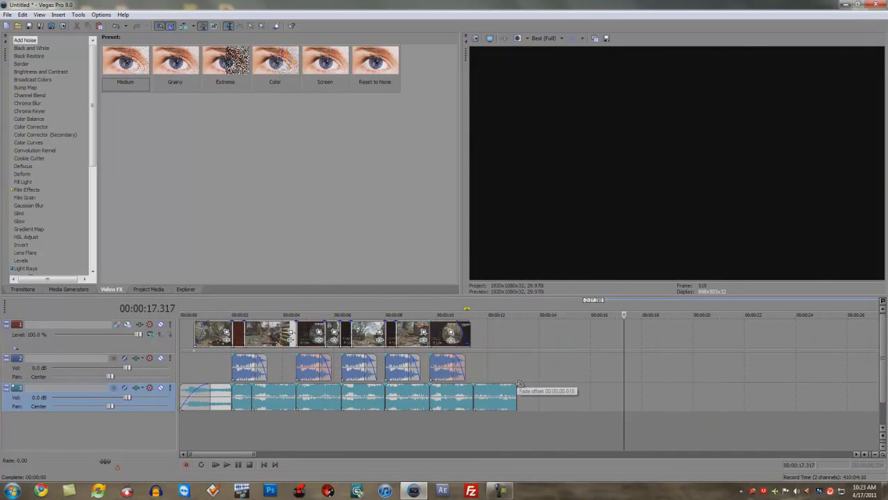
pyautogui.click(500, 397)
pyautogui.press('Delete')
# Extend the last remaining song piece by 0.577 seconds and add a fade-out at its end.
pyautogui.click(471, 397)
pyautogui.moveTo(471, 398); pyautogui.dragTo(455, 384)
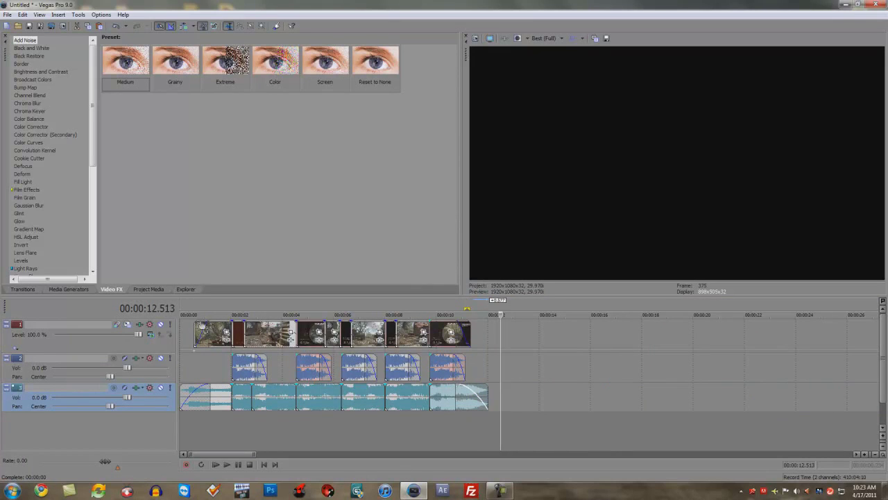
# Apply the Blue_Green Color Curves preset to the whole gameplay video track, previewing it at 00:00:04.204.
pyautogui.click(288, 305)
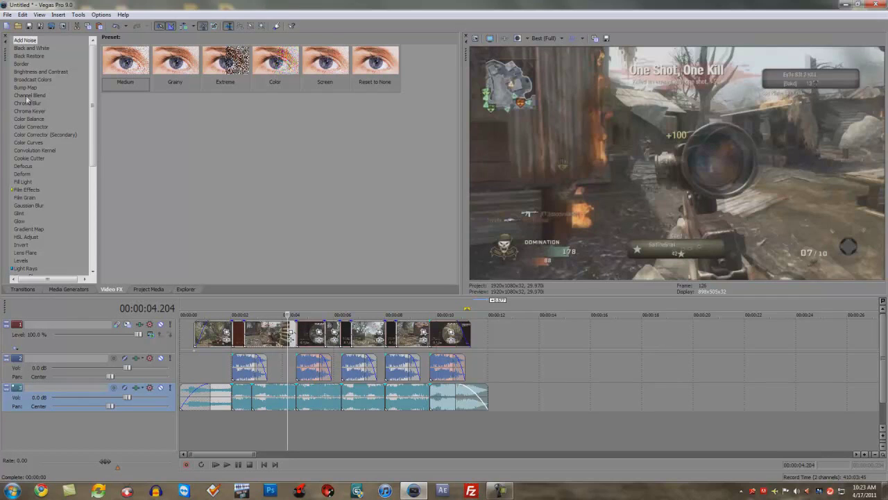
pyautogui.click(28, 143)
pyautogui.click(160, 161)
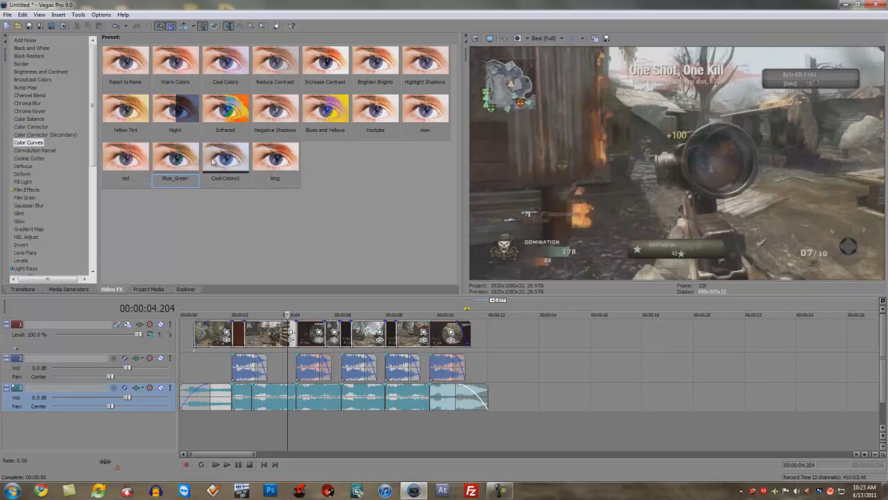
pyautogui.moveTo(164, 334); pyautogui.dragTo(165, 335)
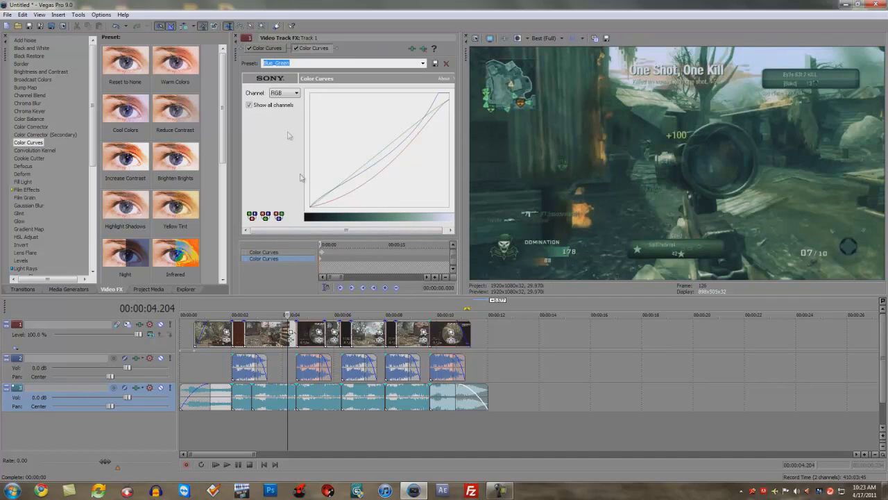
pyautogui.click(236, 37)
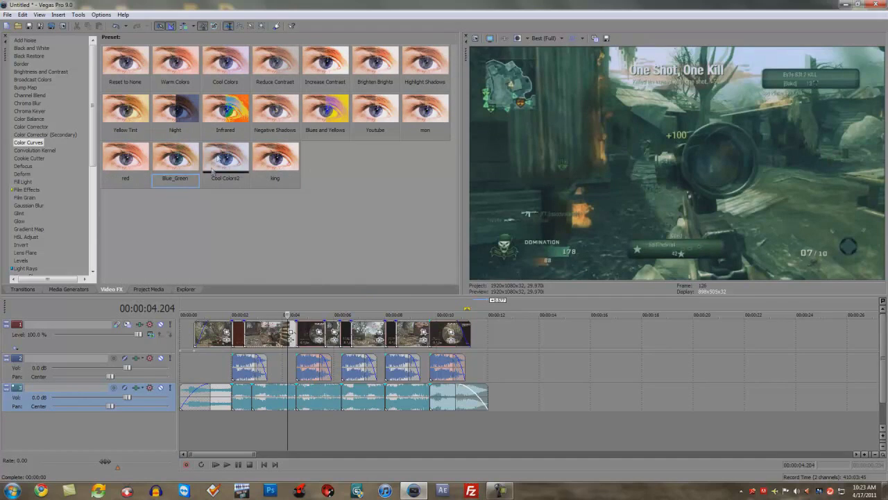
# Add another Color Curves effect with the Reset to None preset to the video track and shape it into a gentle S-curve.
pyautogui.moveTo(97, 338); pyautogui.dragTo(98, 339)
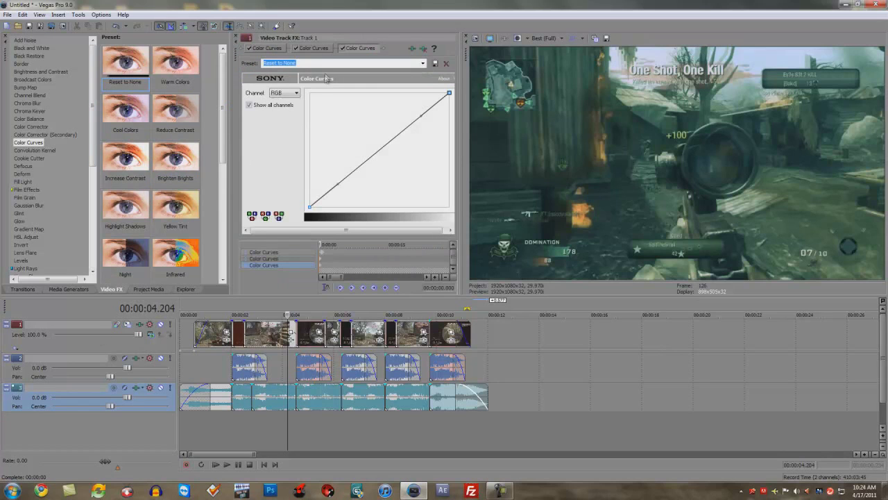
pyautogui.moveTo(339, 185); pyautogui.dragTo(351, 195)
pyautogui.moveTo(419, 113); pyautogui.dragTo(415, 101)
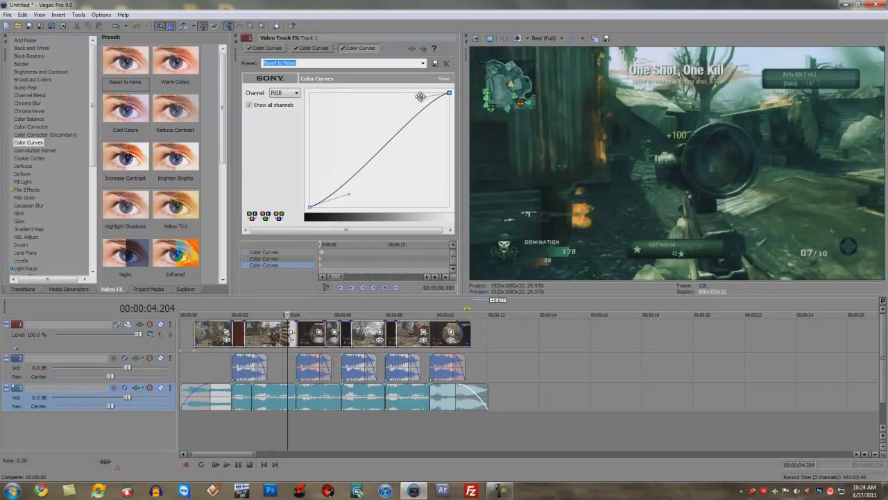
pyautogui.moveTo(350, 195); pyautogui.dragTo(342, 196)
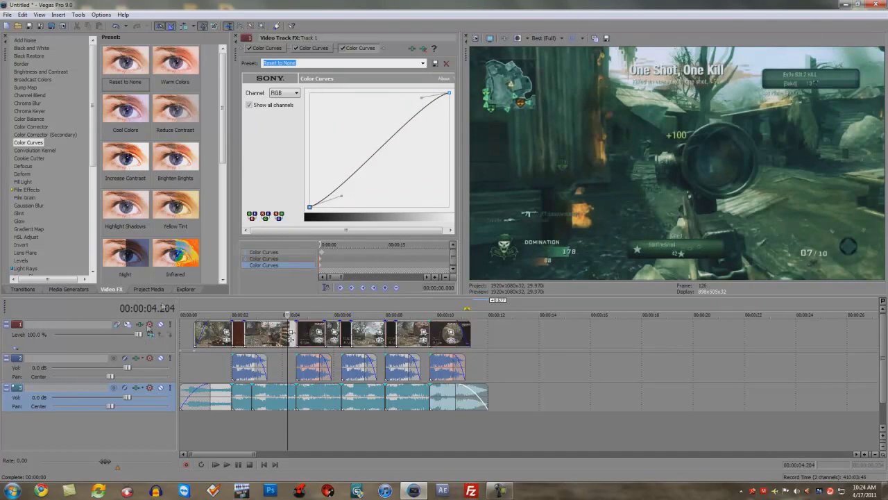
# Play back the colour-graded edit from 00:00:00.767.
pyautogui.click(199, 301)
pyautogui.press('space')
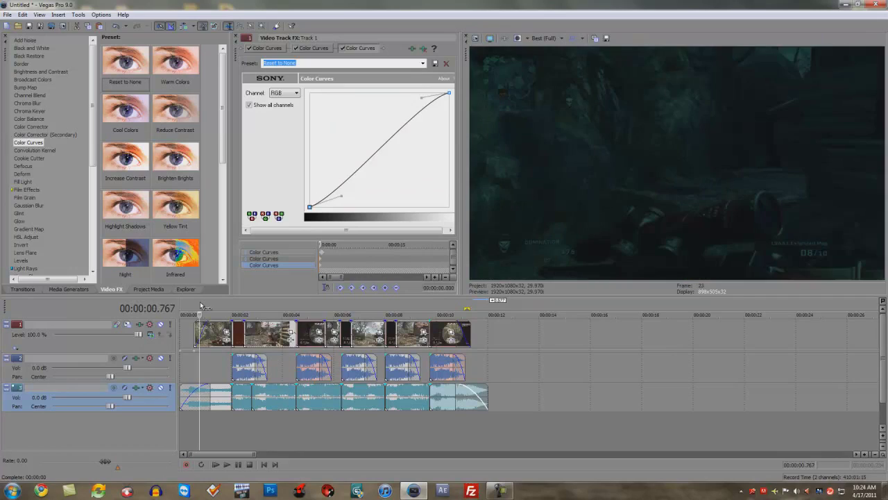